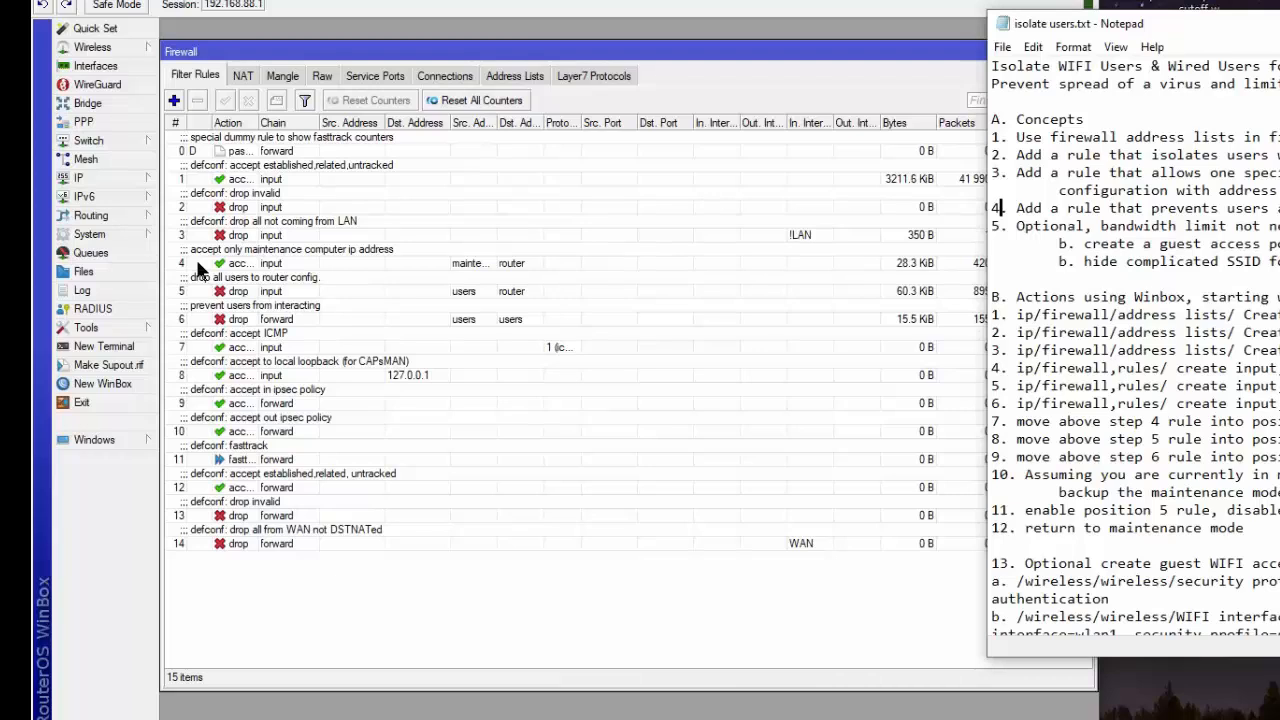
- Review the address lists and action of the filter rule that accepts only the maintenance computer
{"action": "double_click", "coordinate": [198, 265]}
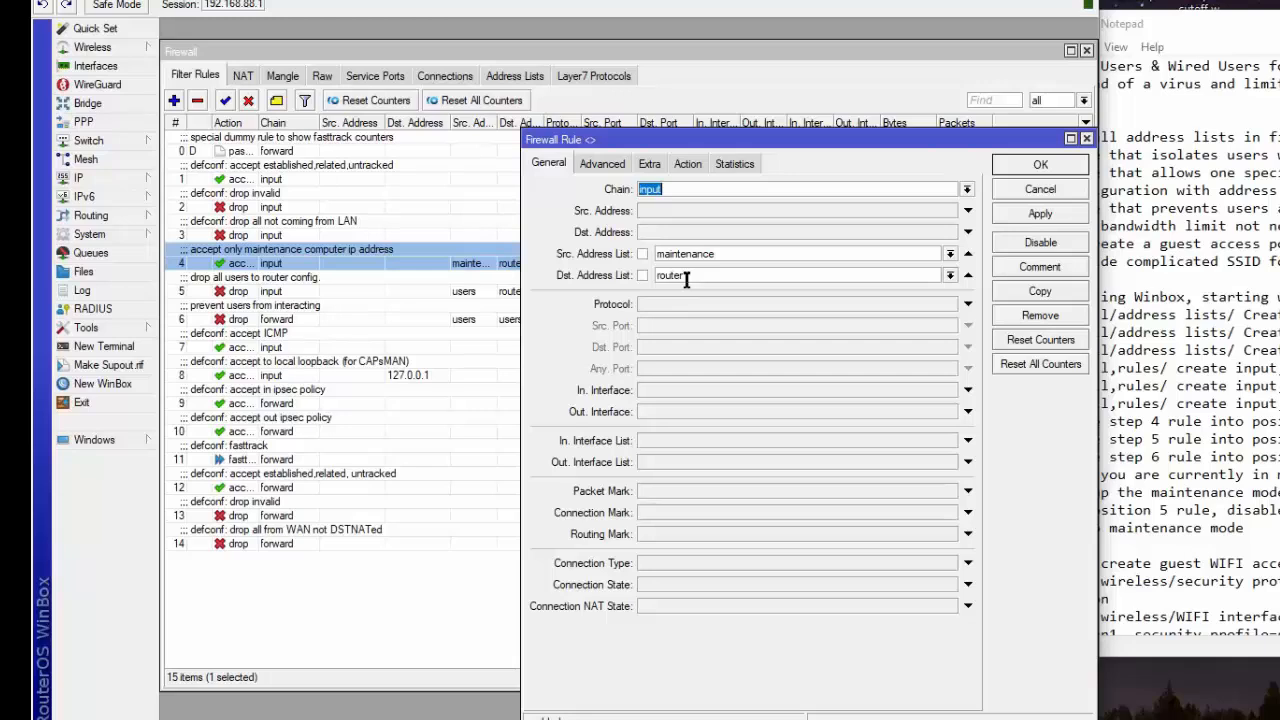
{"action": "left_click", "coordinate": [689, 166]}
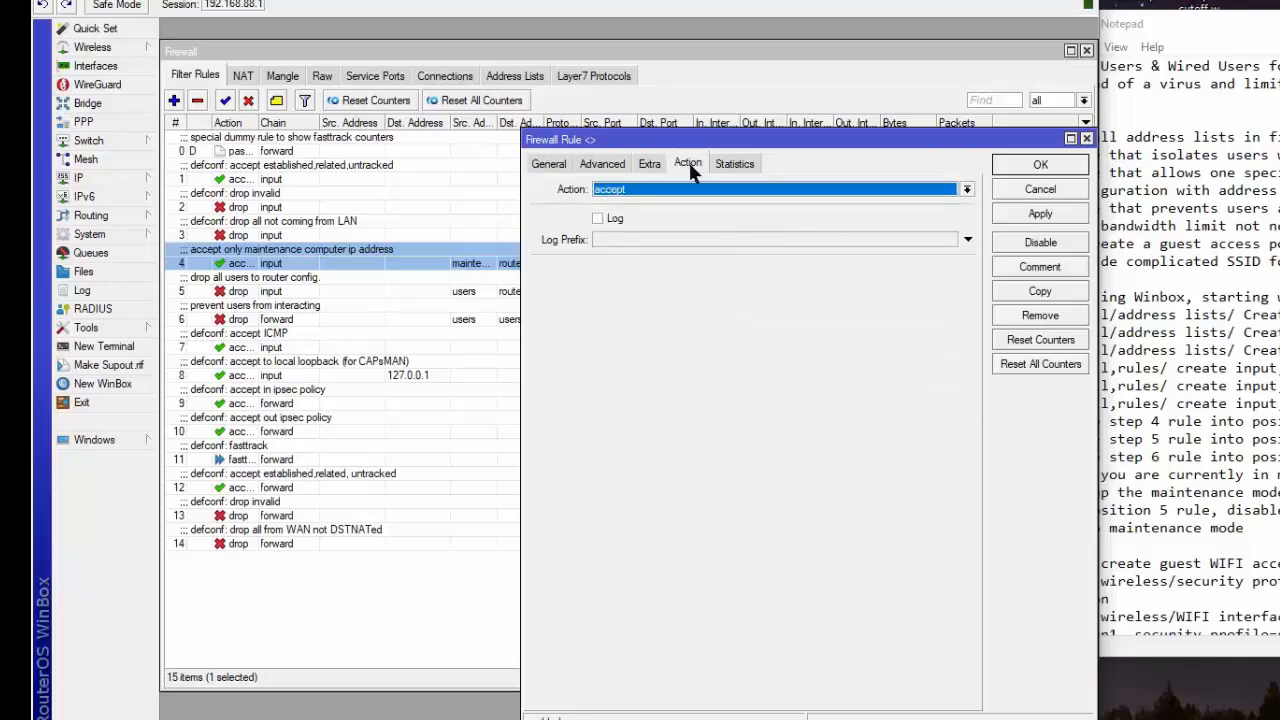
{"action": "left_click", "coordinate": [1036, 165]}
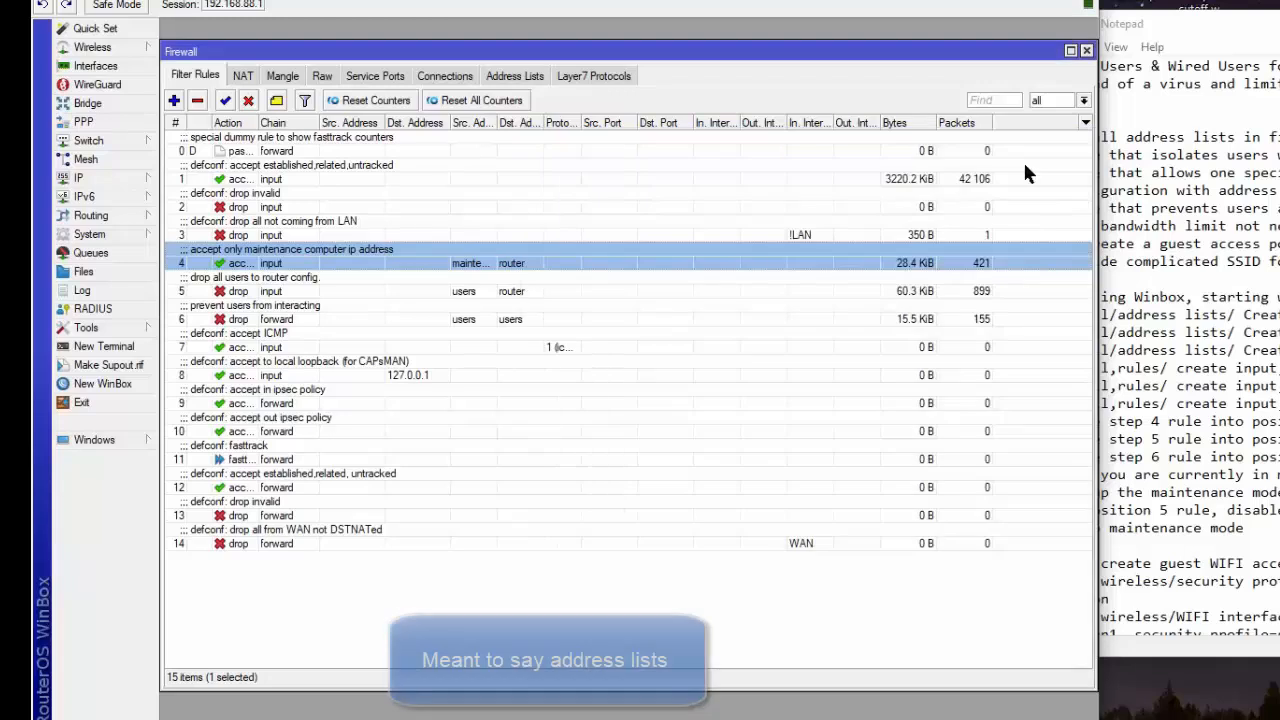
- Review the maintenance, router and users entries in the firewall address lists
{"action": "left_click", "coordinate": [503, 78]}
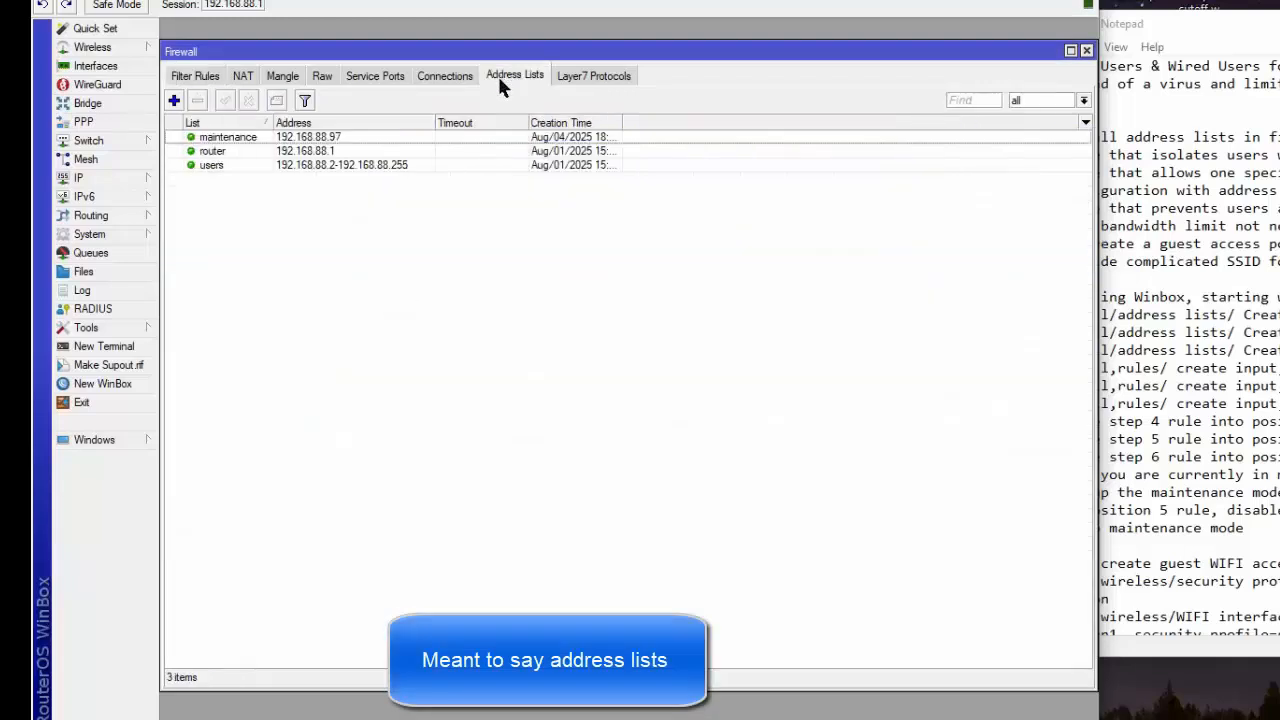
{"action": "double_click", "coordinate": [222, 143]}
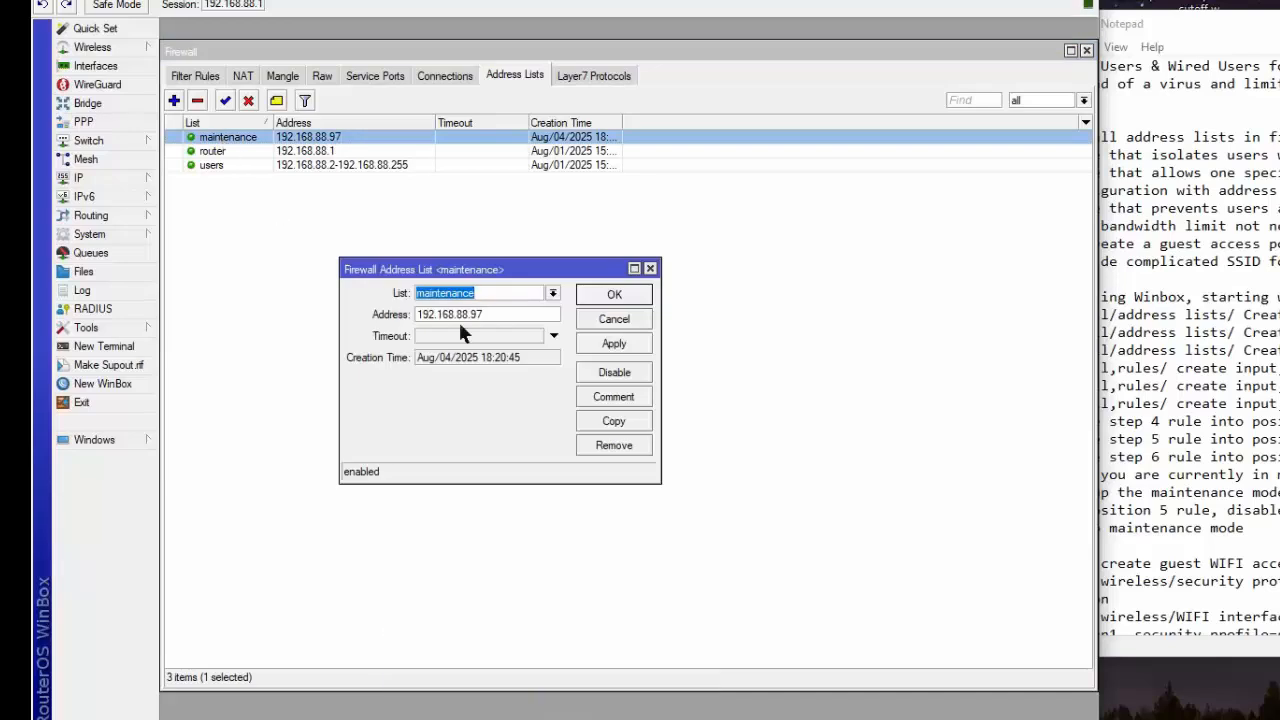
{"action": "left_click", "coordinate": [614, 296]}
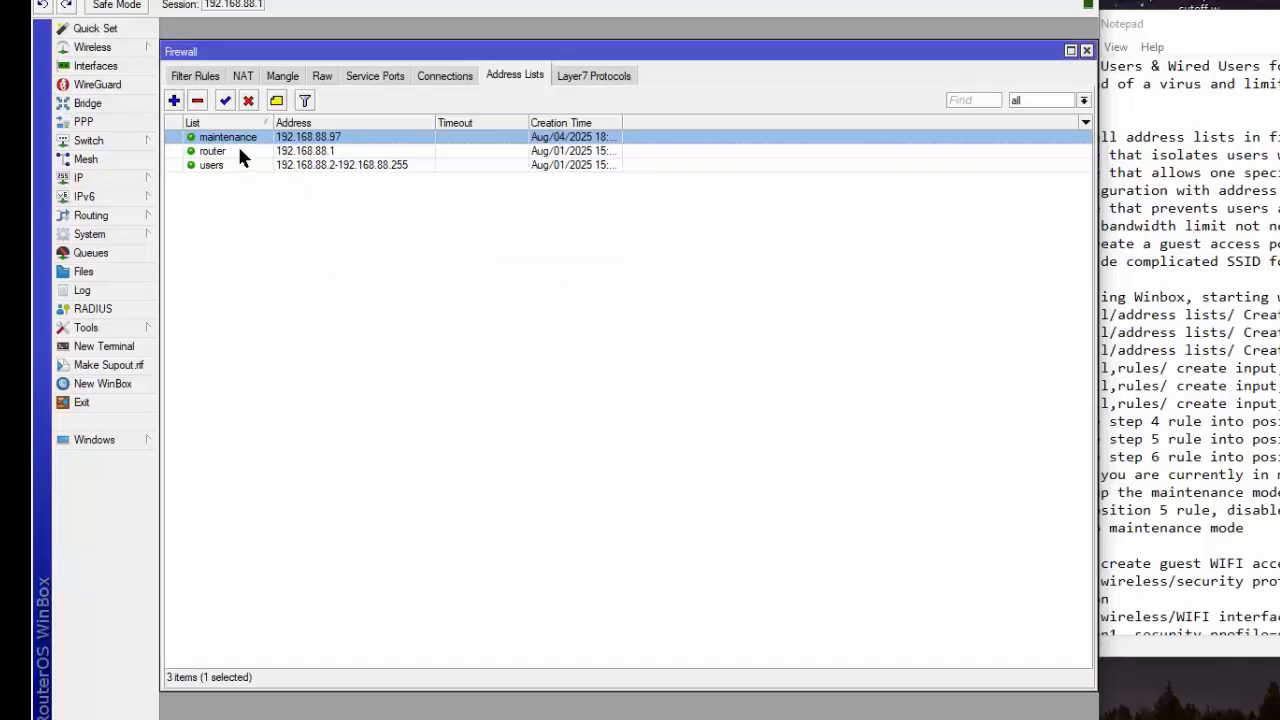
{"action": "double_click", "coordinate": [239, 151]}
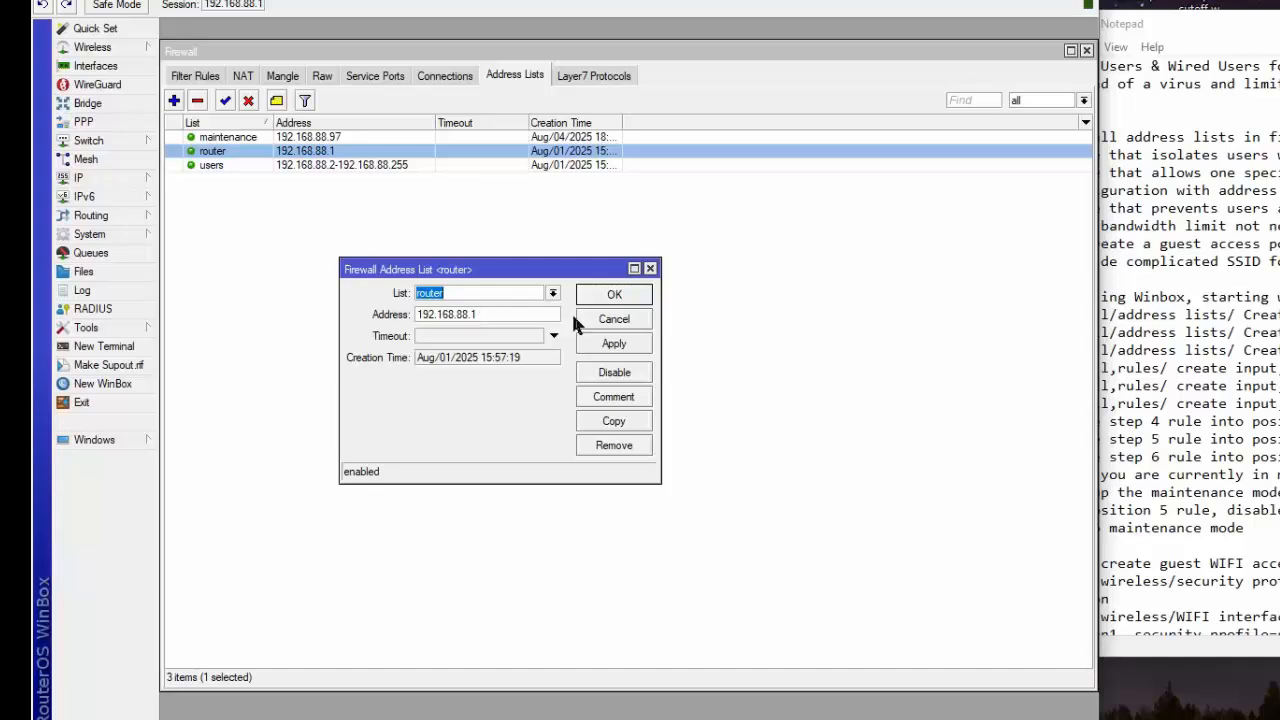
{"action": "left_click", "coordinate": [600, 295]}
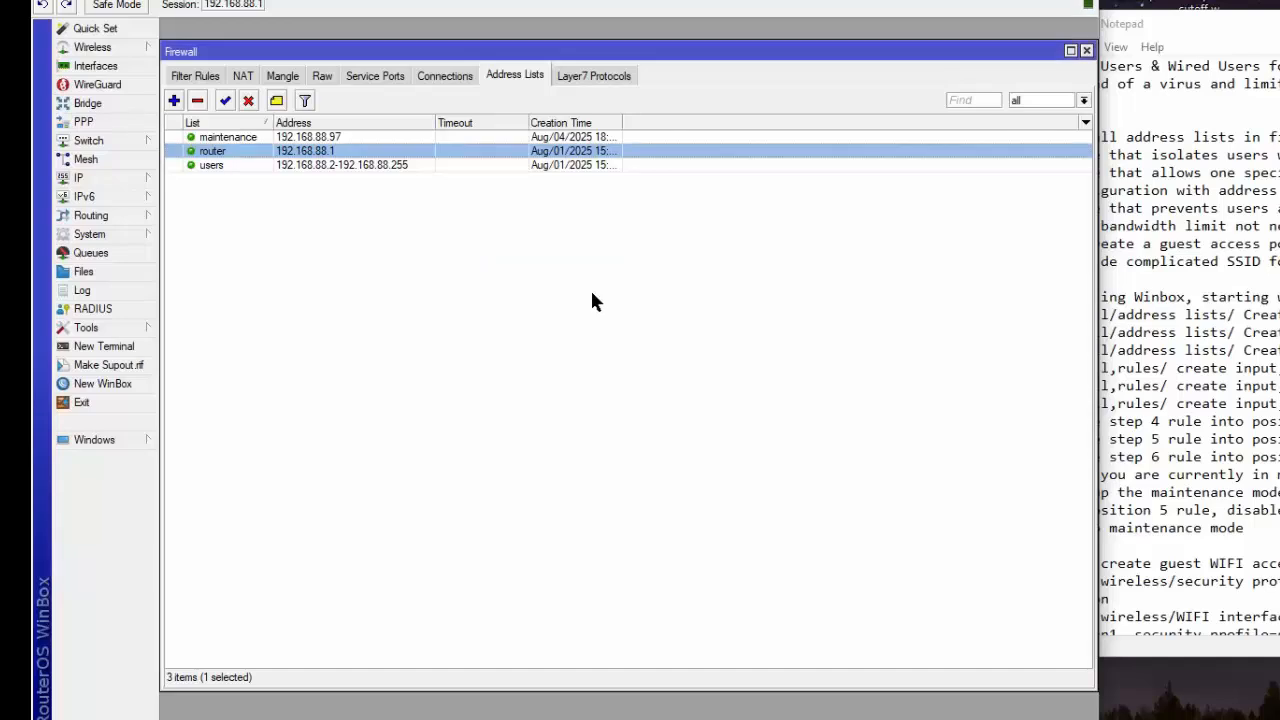
{"action": "double_click", "coordinate": [213, 166]}
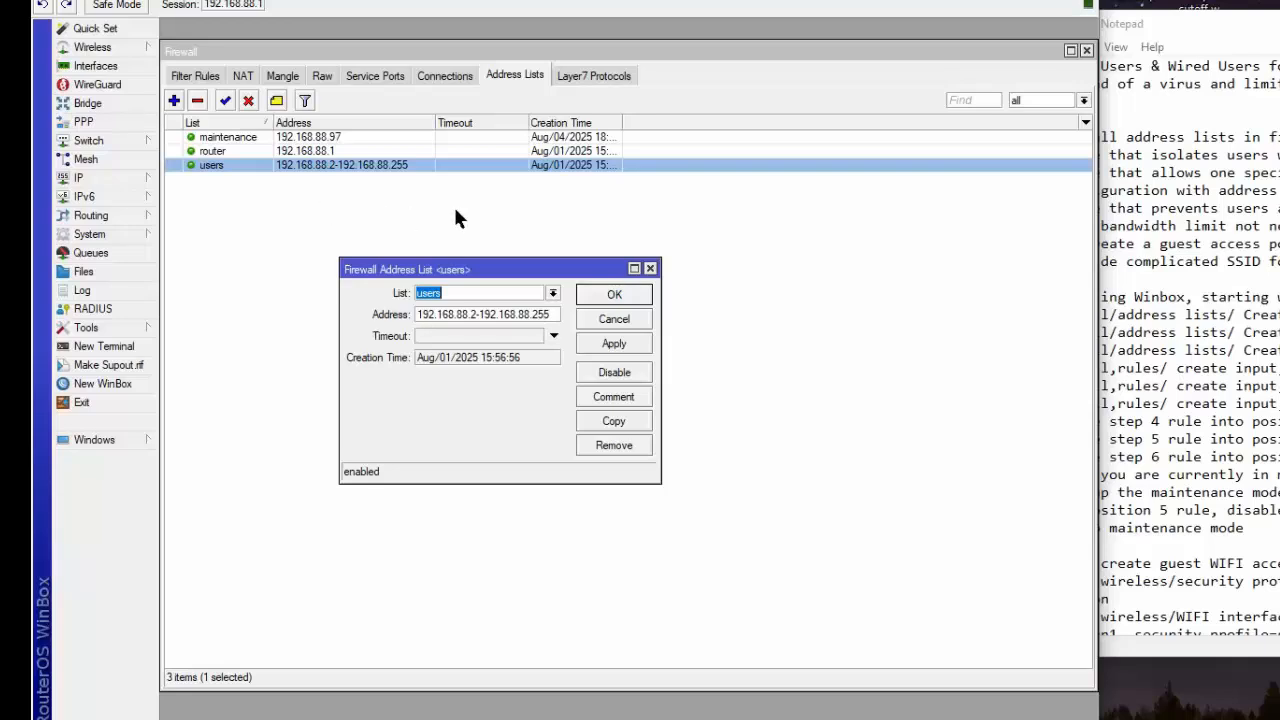
{"action": "left_click", "coordinate": [605, 294]}
- Start a new forward-chain filter rule with users as both the source and destination address list
{"action": "left_click", "coordinate": [196, 78]}
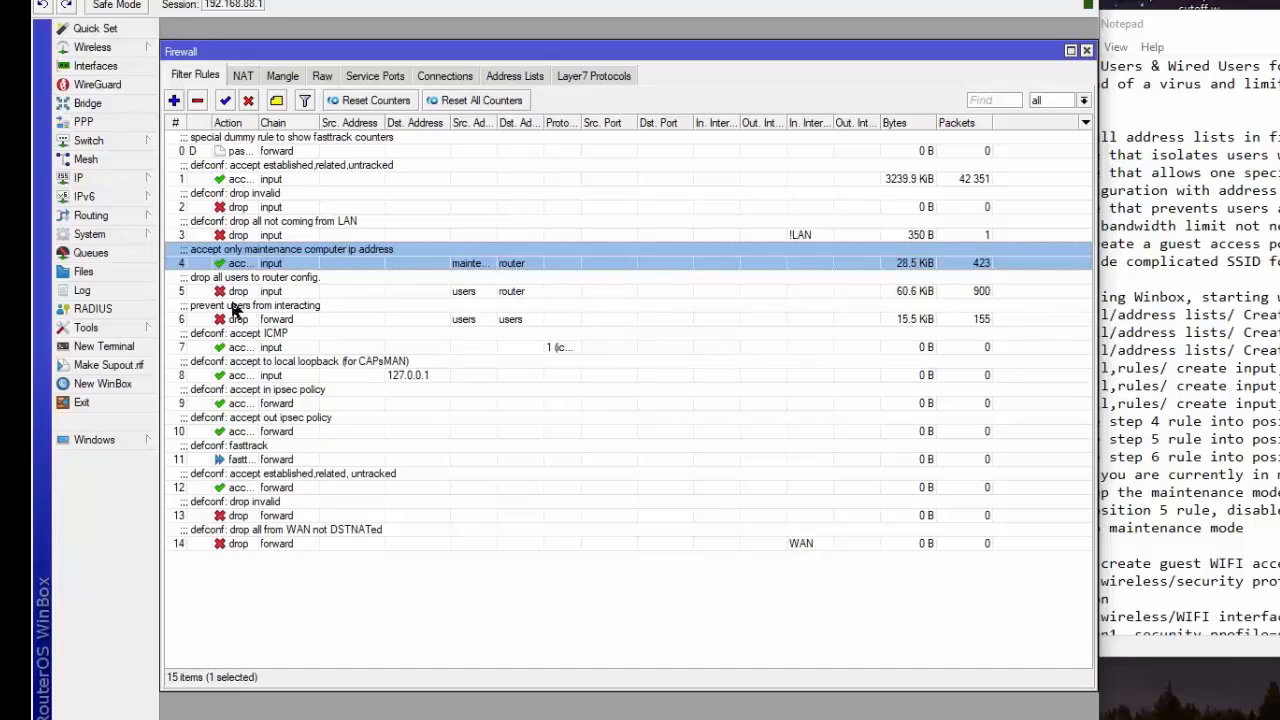
{"action": "left_click", "coordinate": [174, 102]}
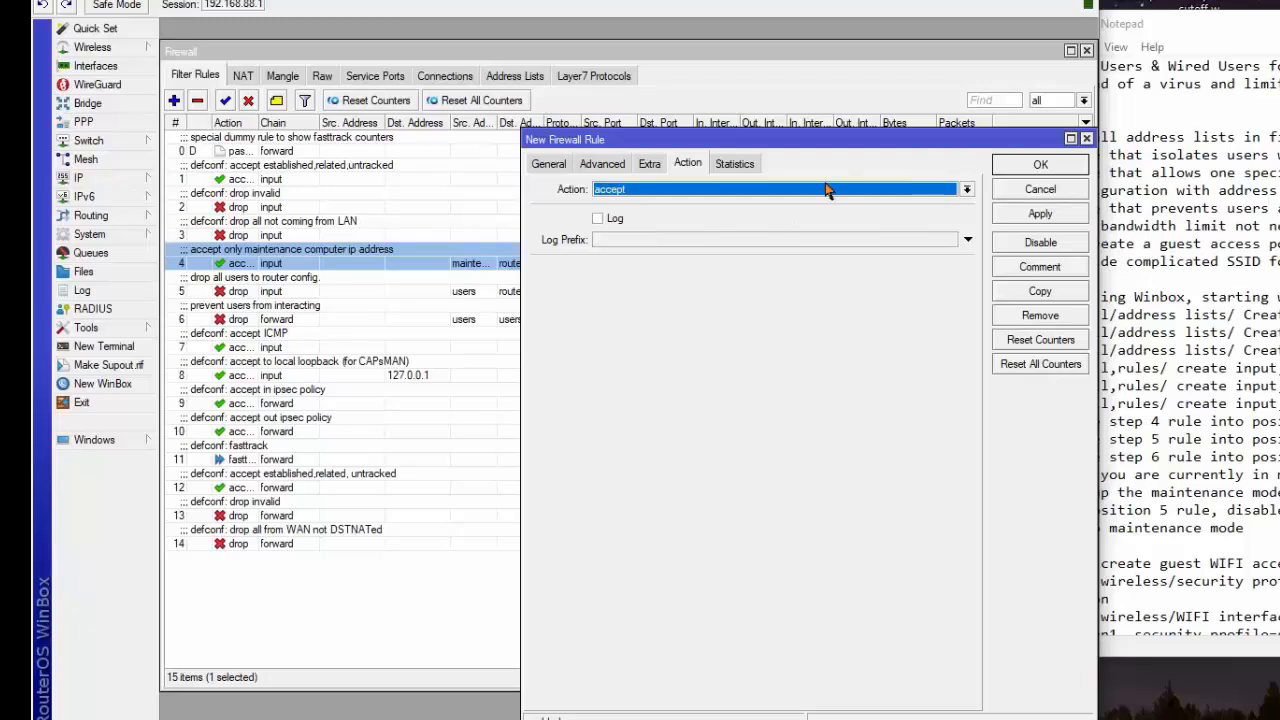
{"action": "left_click", "coordinate": [549, 165]}
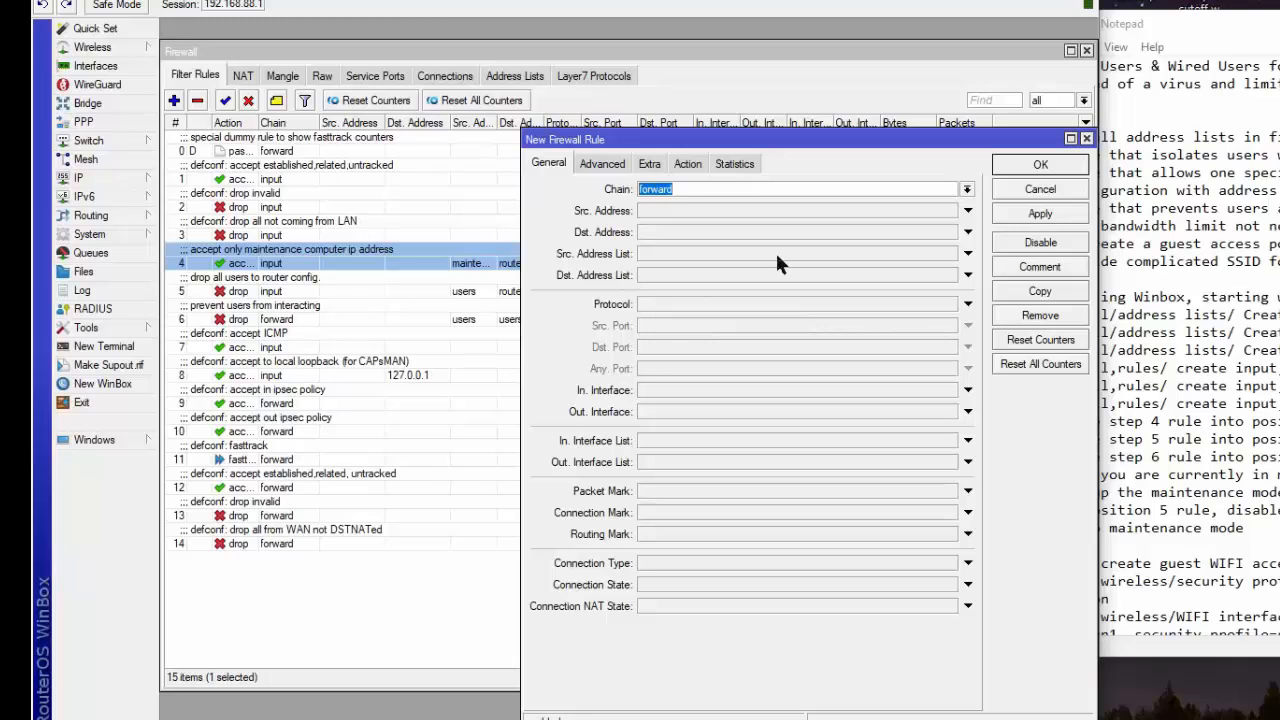
{"action": "left_click", "coordinate": [967, 253]}
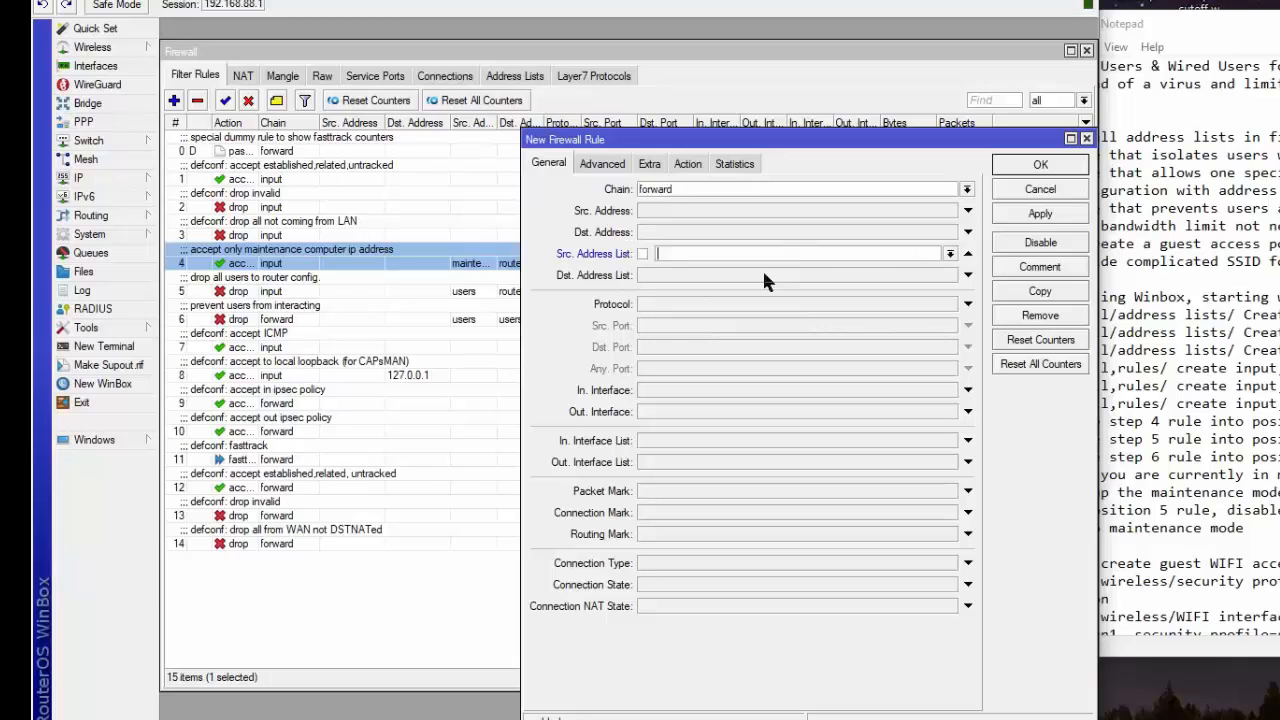
{"action": "left_click", "coordinate": [950, 254]}
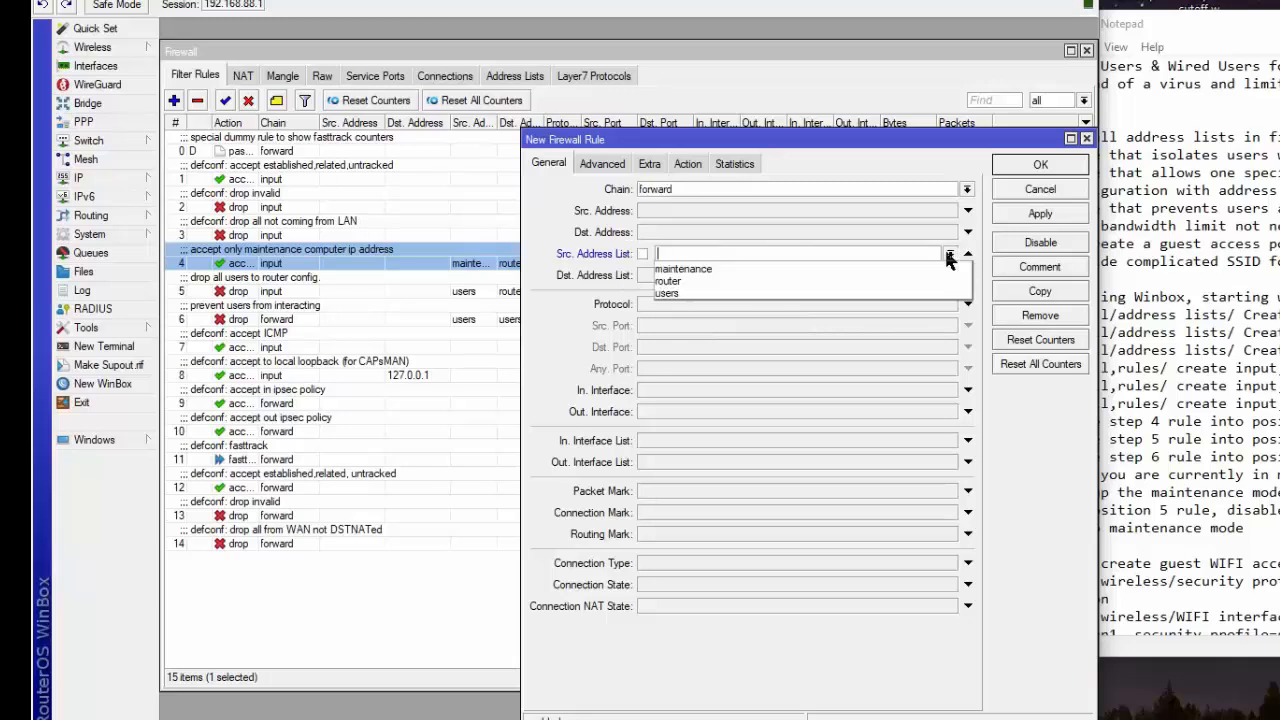
{"action": "left_click", "coordinate": [800, 295]}
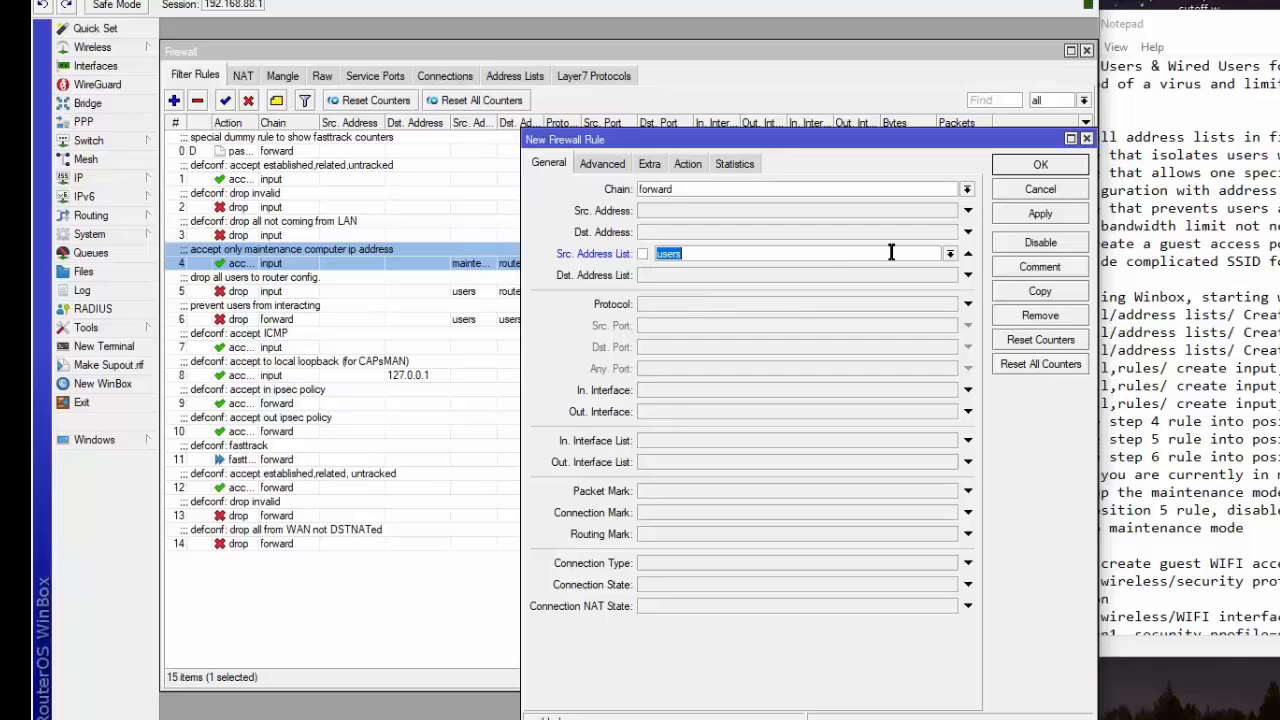
{"action": "left_click", "coordinate": [967, 277]}
{"action": "left_click", "coordinate": [950, 275]}
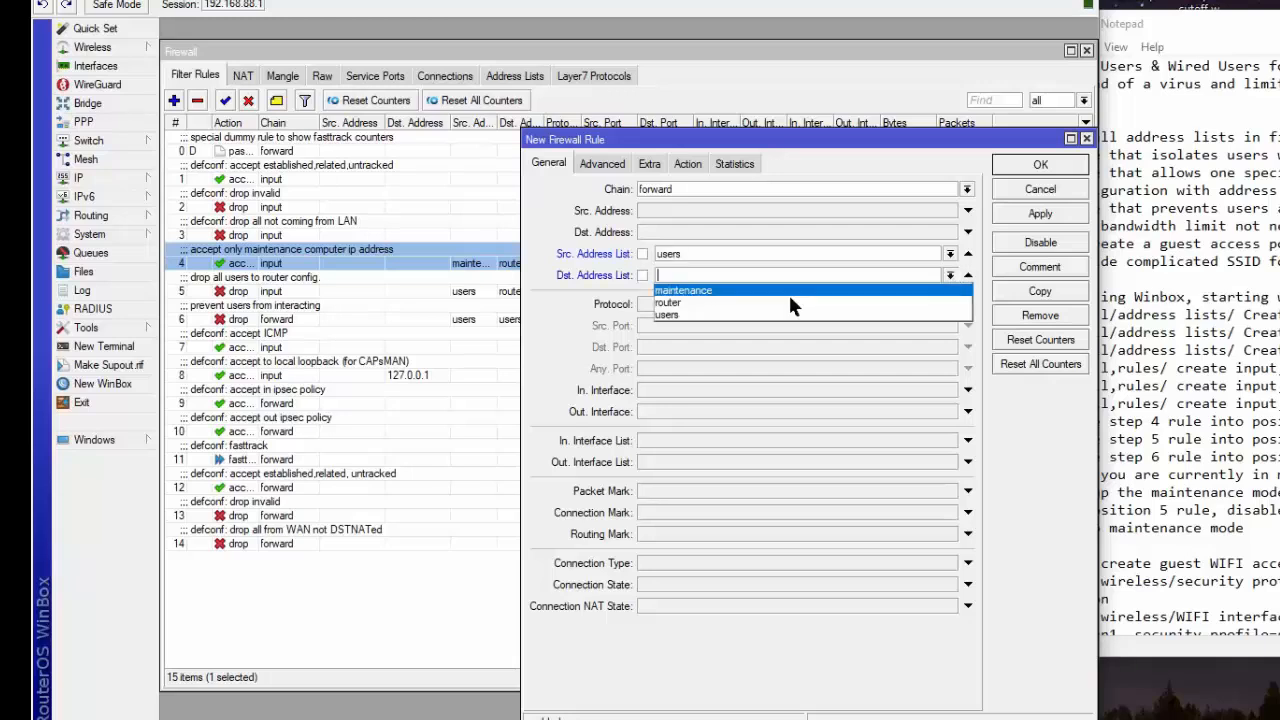
{"action": "left_click", "coordinate": [694, 315]}
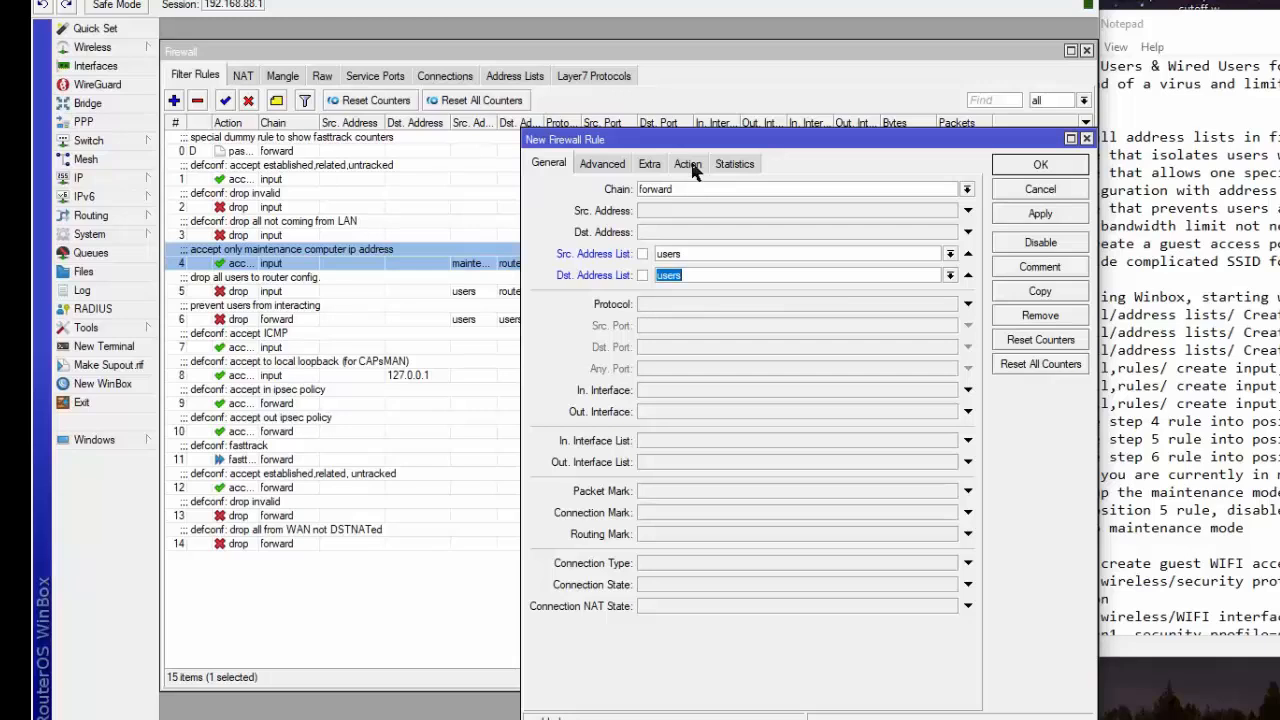
- Set the new forward rule's action to drop and save the rule
{"action": "left_click", "coordinate": [690, 164]}
{"action": "left_click", "coordinate": [966, 190]}
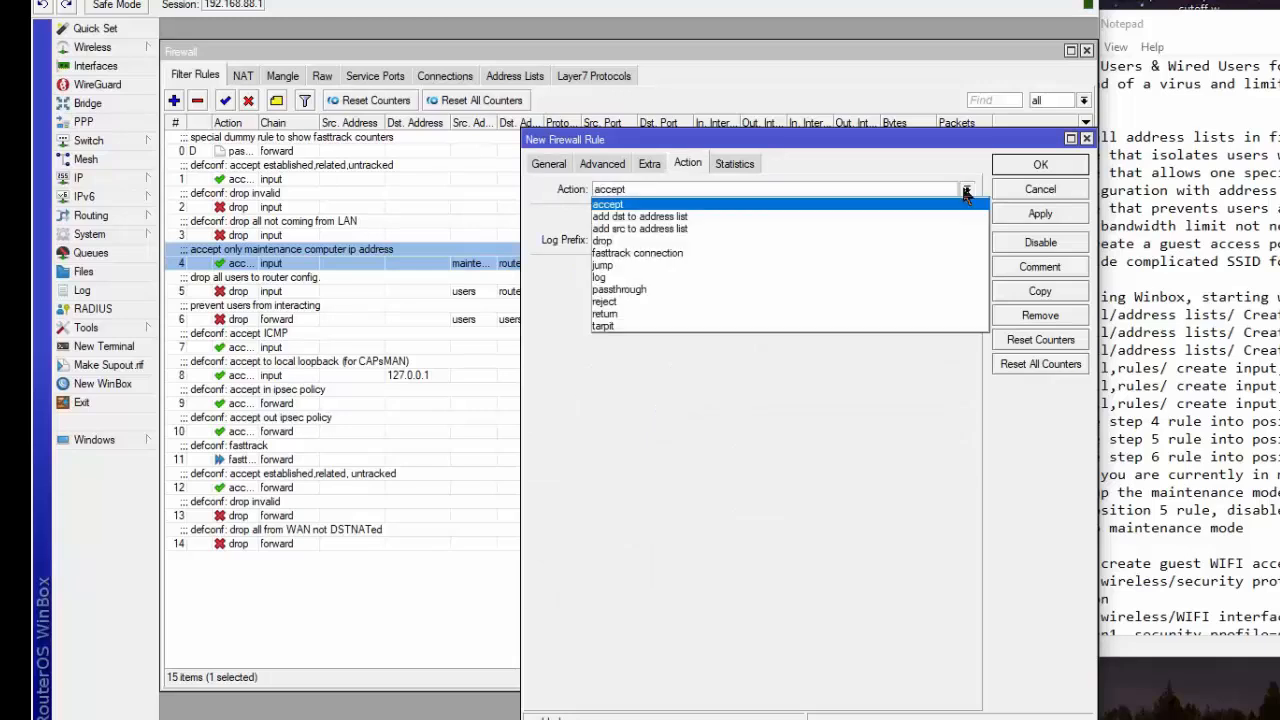
{"action": "left_click", "coordinate": [638, 242]}
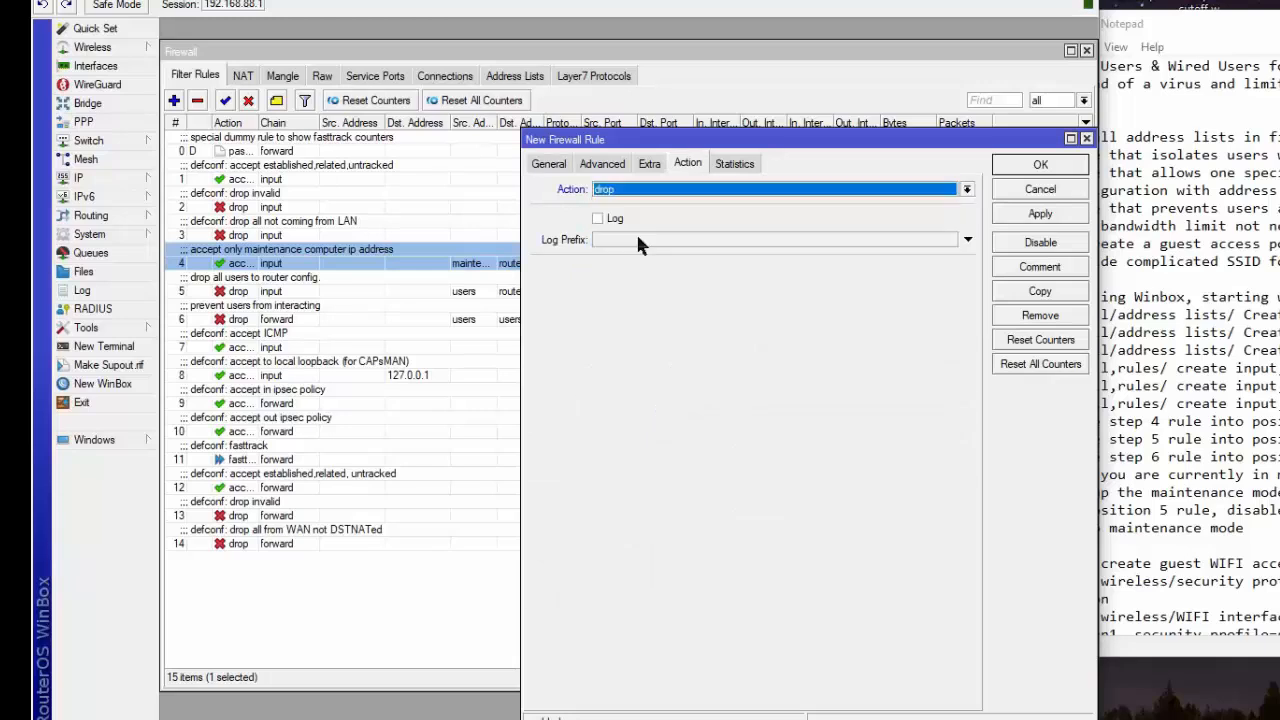
{"action": "left_click", "coordinate": [1040, 214]}
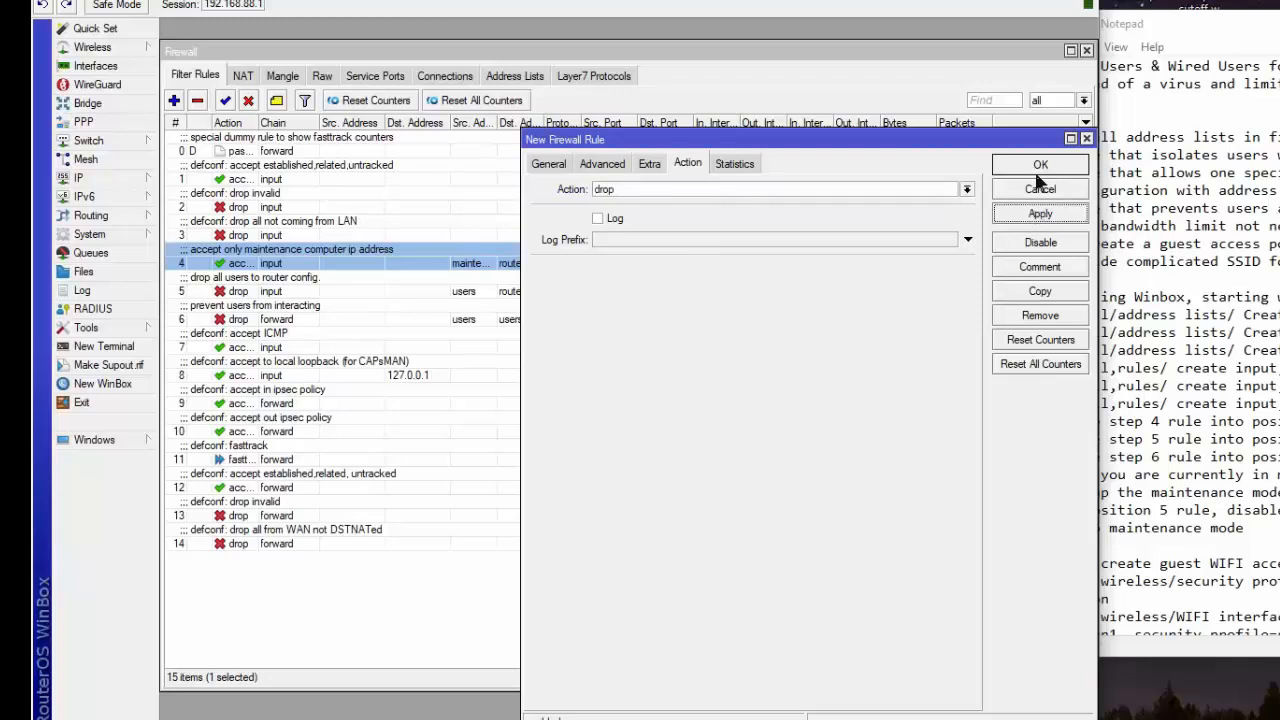
{"action": "left_click", "coordinate": [1039, 167]}
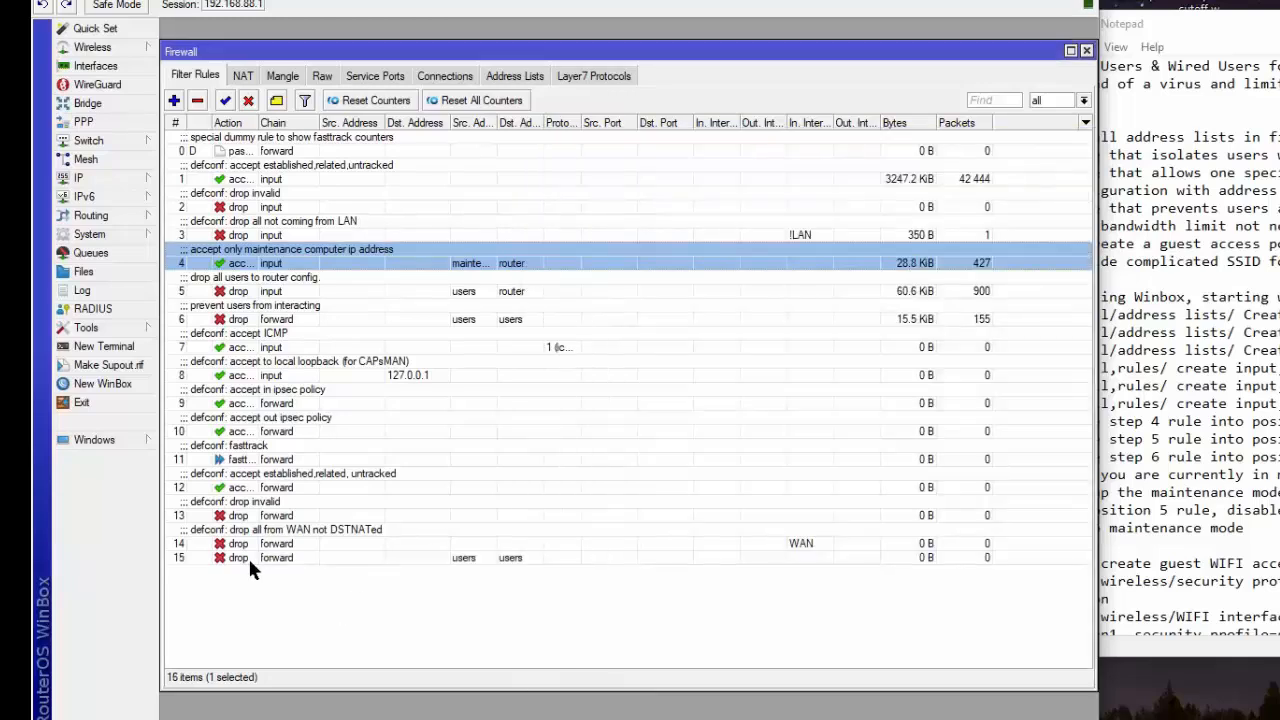
- Remove the newly added users-to-users drop rule at the end of the filter rules
{"action": "left_click_drag", "start_coordinate": [302, 562], "coordinate": [268, 567]}
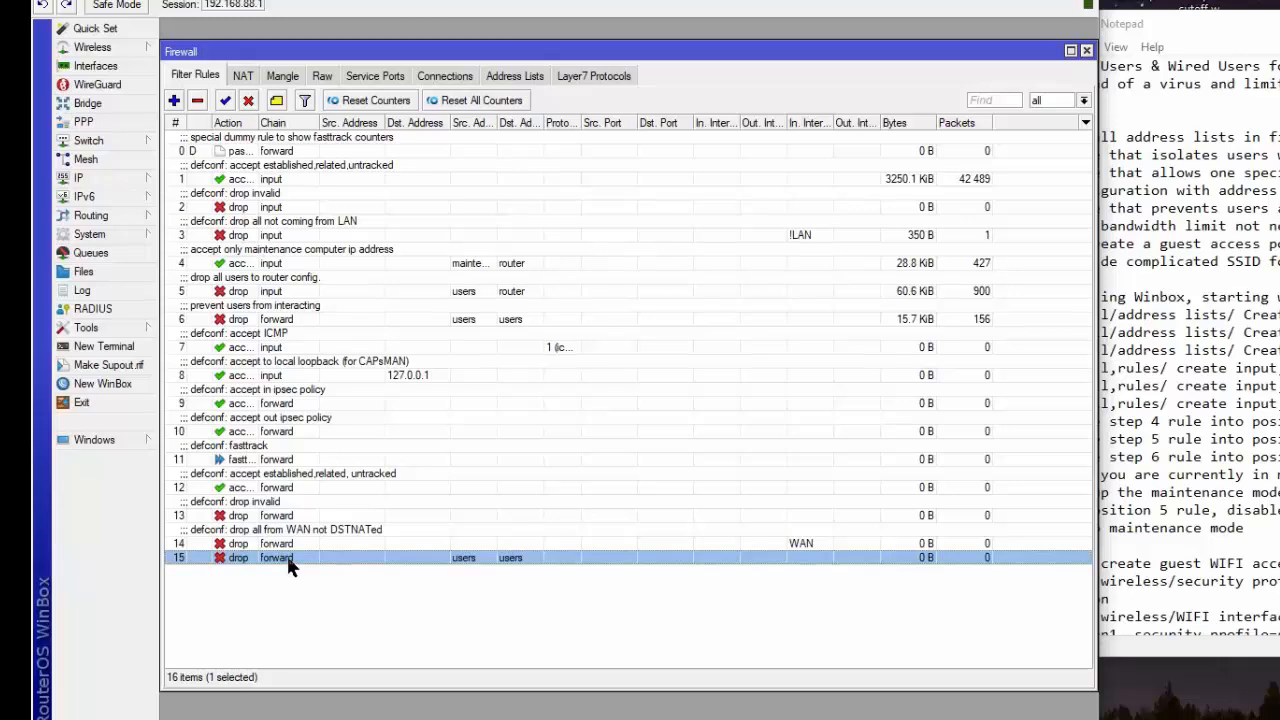
{"action": "left_click", "coordinate": [198, 101]}
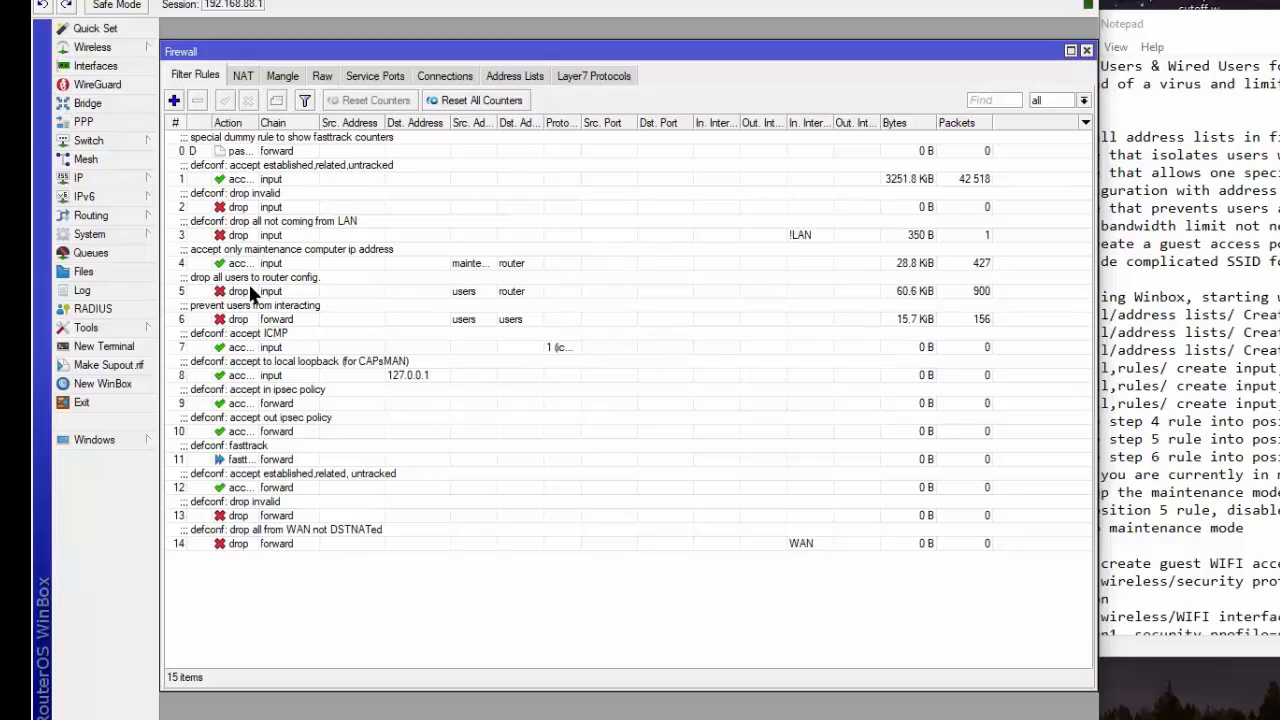
- Review the chain, address lists and action of the rule dropping all users to the router configuration
{"action": "double_click", "coordinate": [298, 294]}
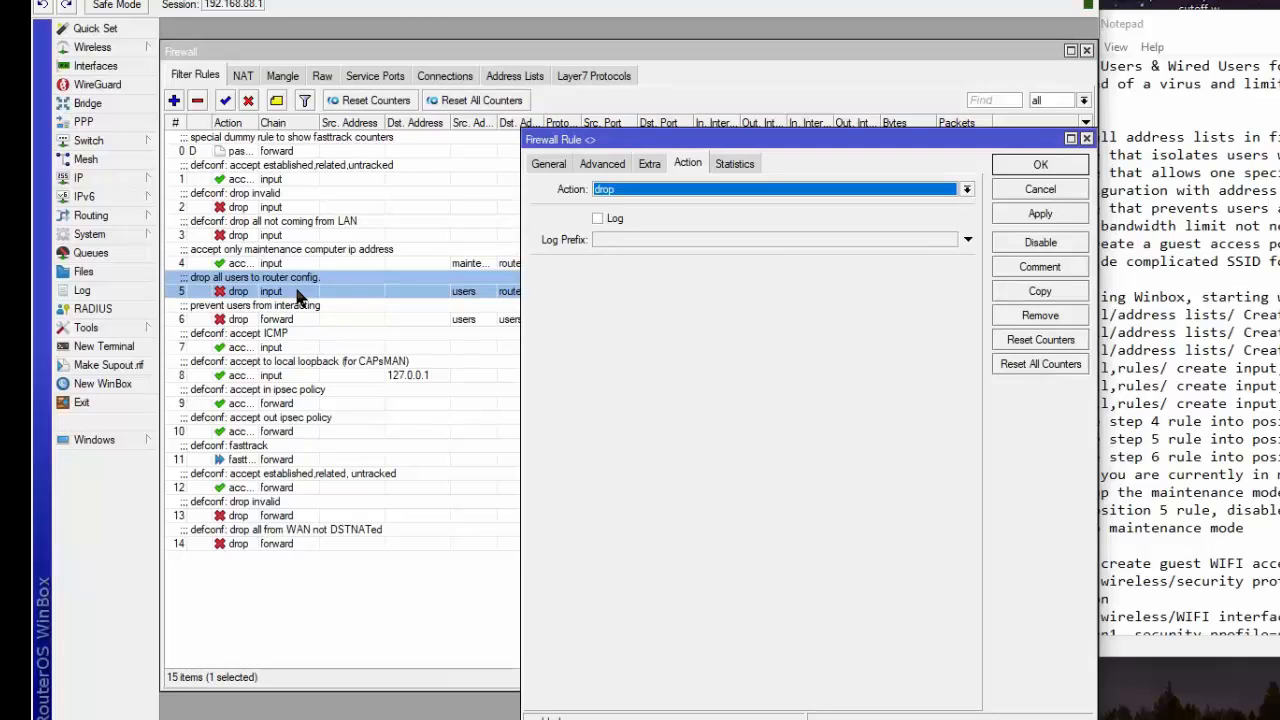
{"action": "left_click", "coordinate": [553, 165]}
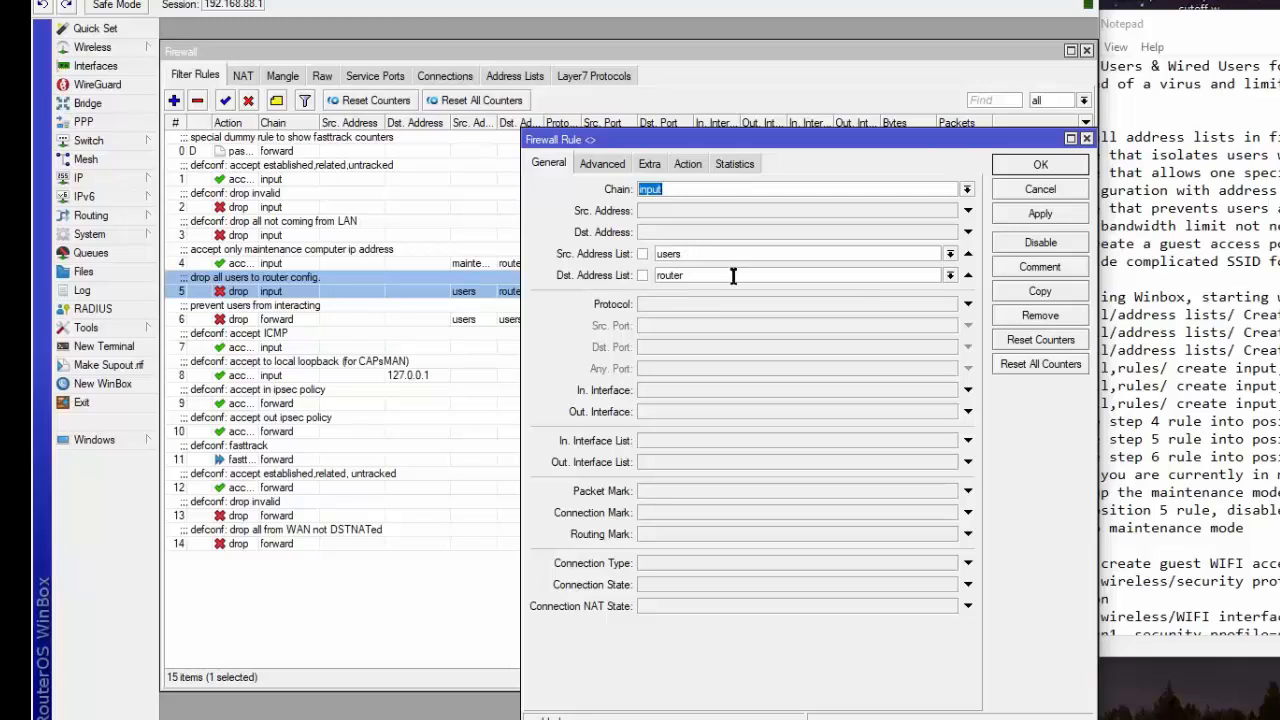
{"action": "left_click", "coordinate": [686, 166]}
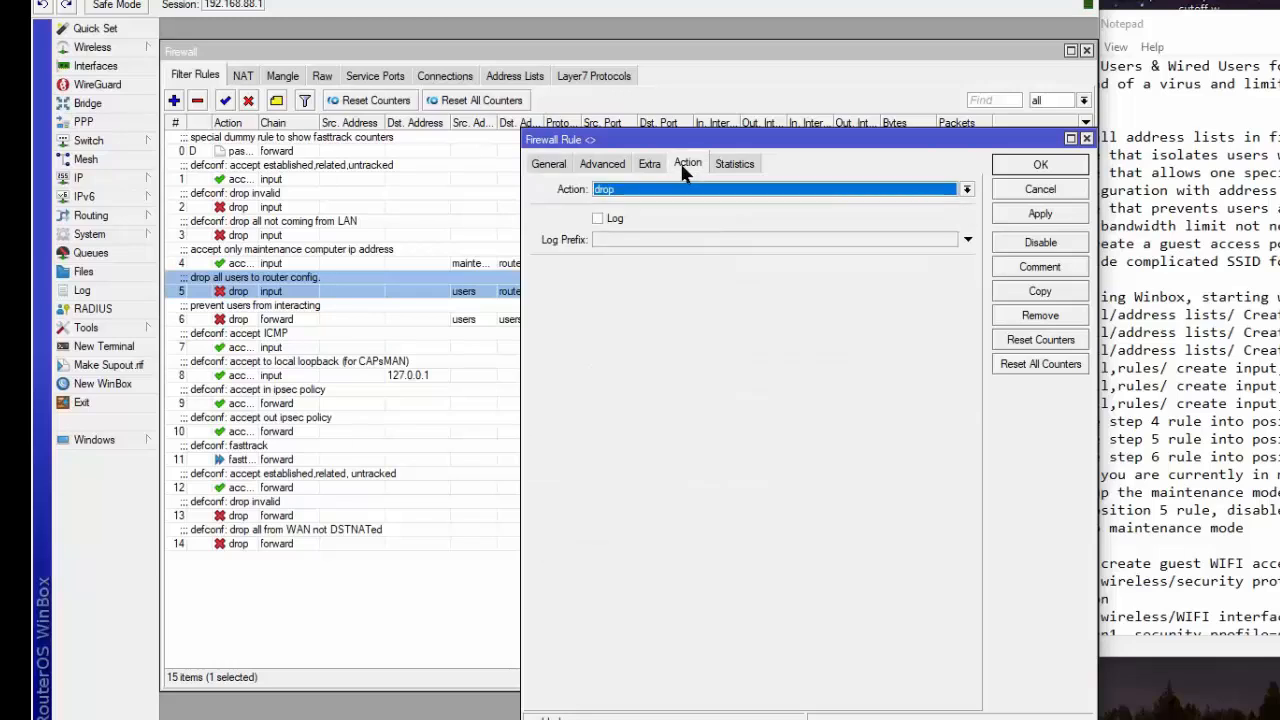
{"action": "left_click", "coordinate": [1039, 165]}
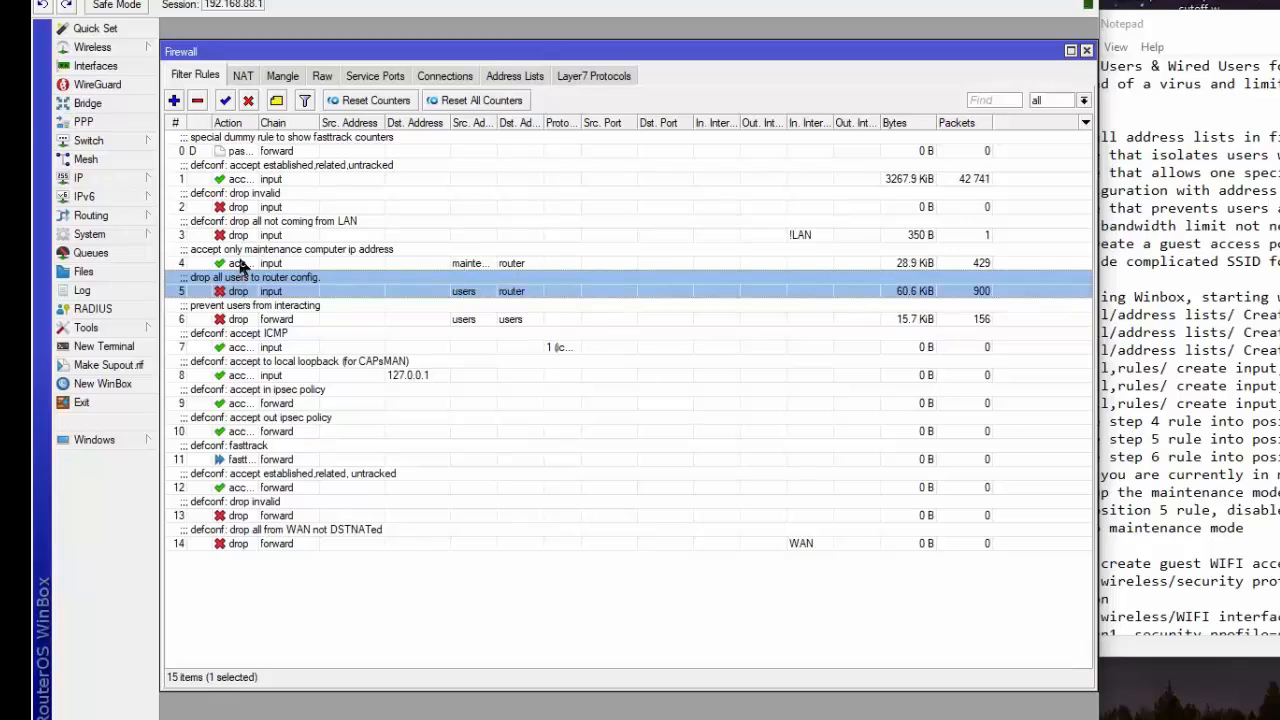
- Review the chain, address lists and action of the rule that prevents users from interacting
{"action": "double_click", "coordinate": [293, 319]}
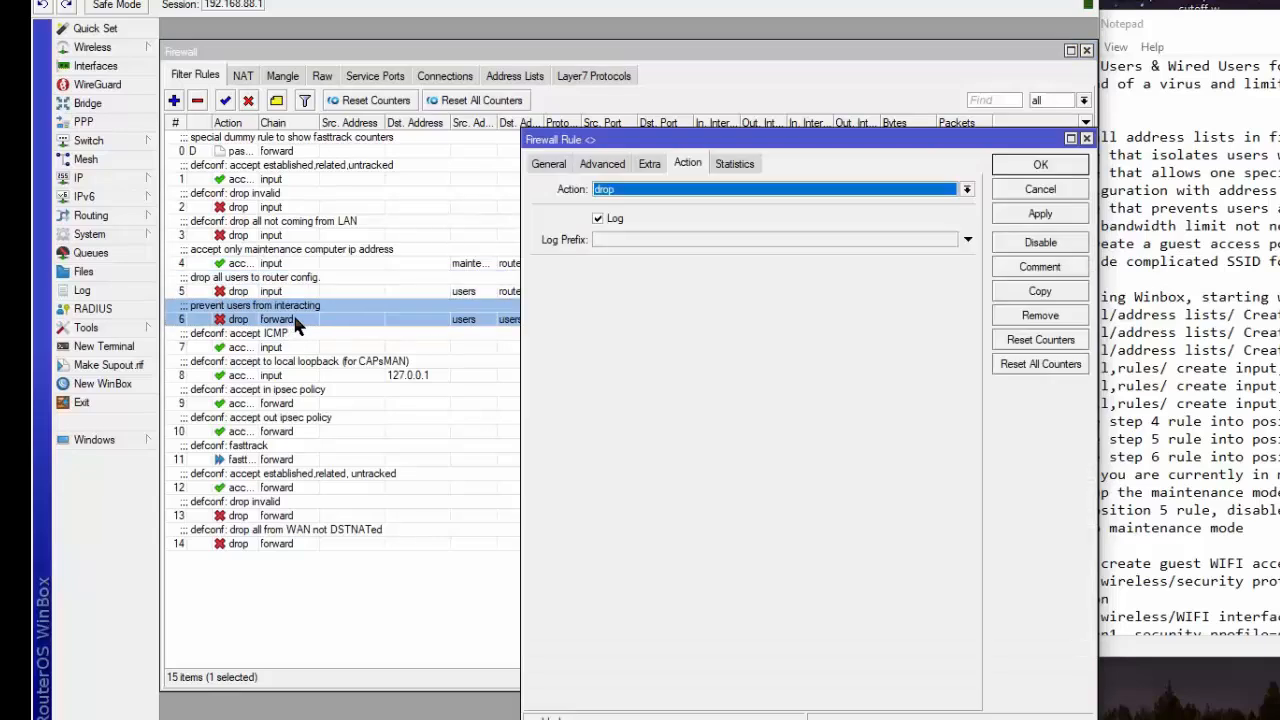
{"action": "left_click", "coordinate": [546, 165]}
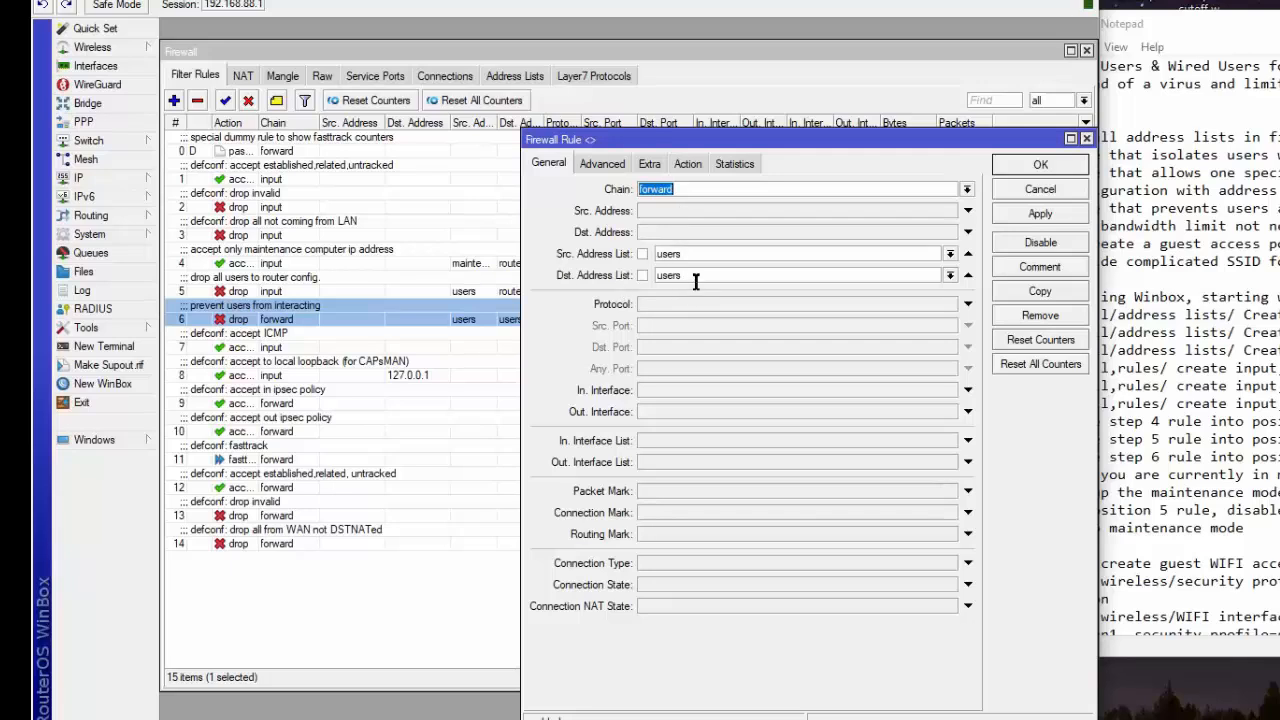
{"action": "left_click", "coordinate": [699, 168]}
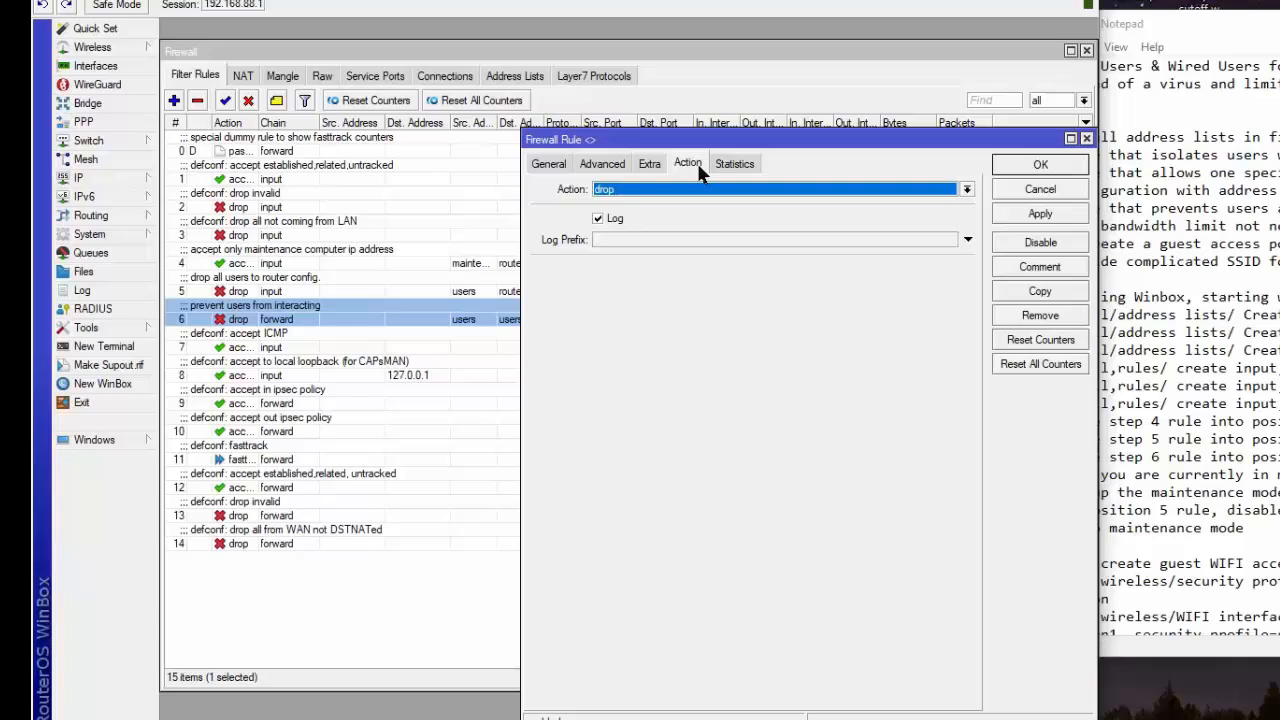
{"action": "left_click", "coordinate": [1038, 164]}
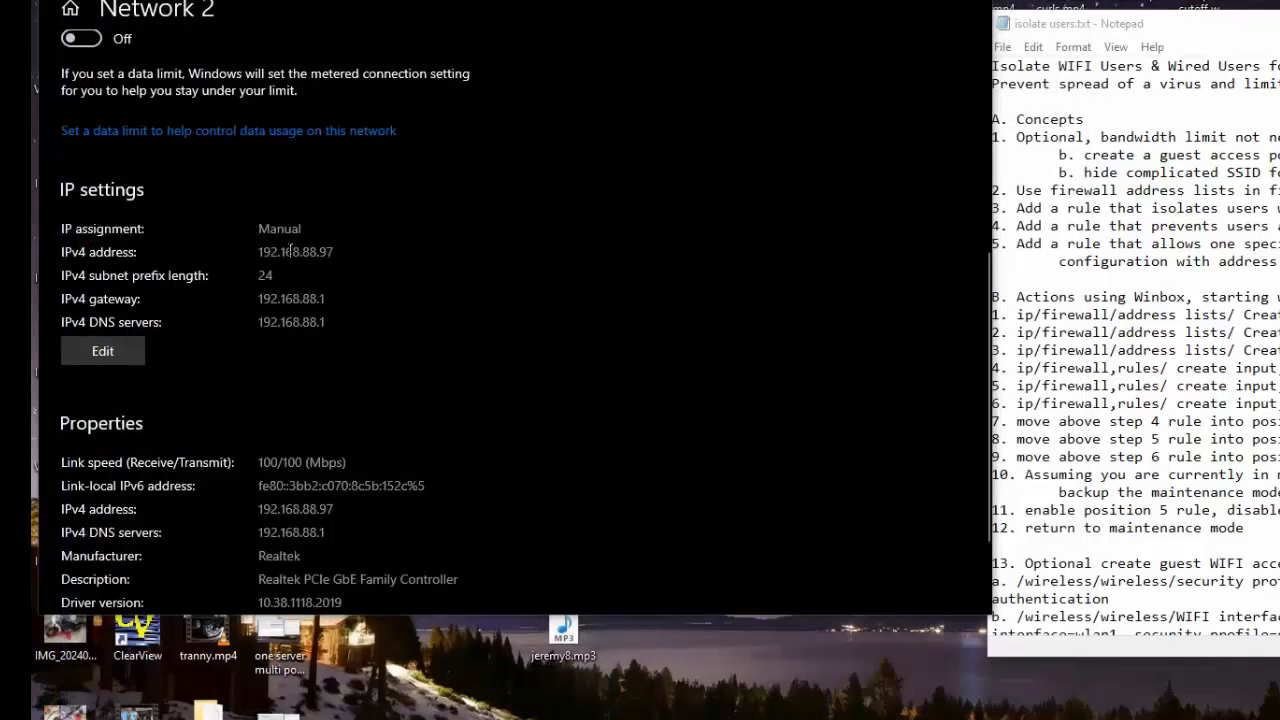
- Set the computer's manual IPv4 address to 192.168.88.98 in the Windows network settings and save it
{"action": "left_click", "coordinate": [104, 358]}
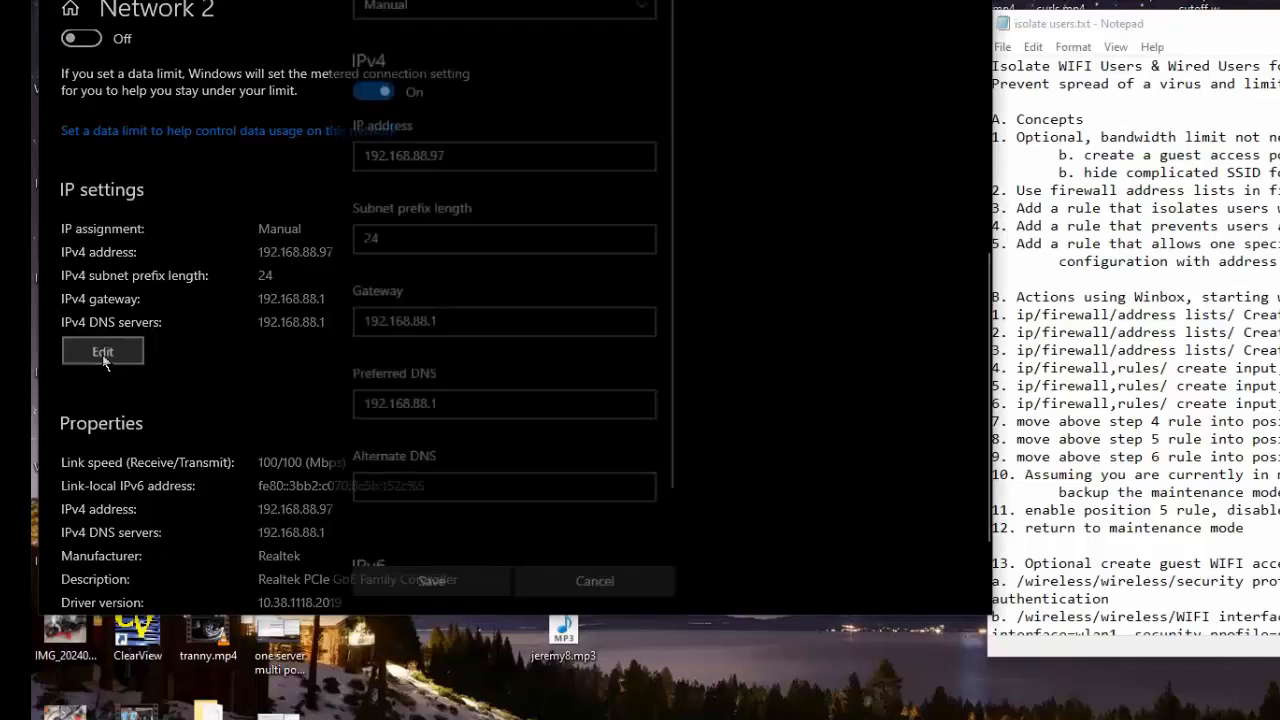
{"action": "left_click", "coordinate": [454, 158]}
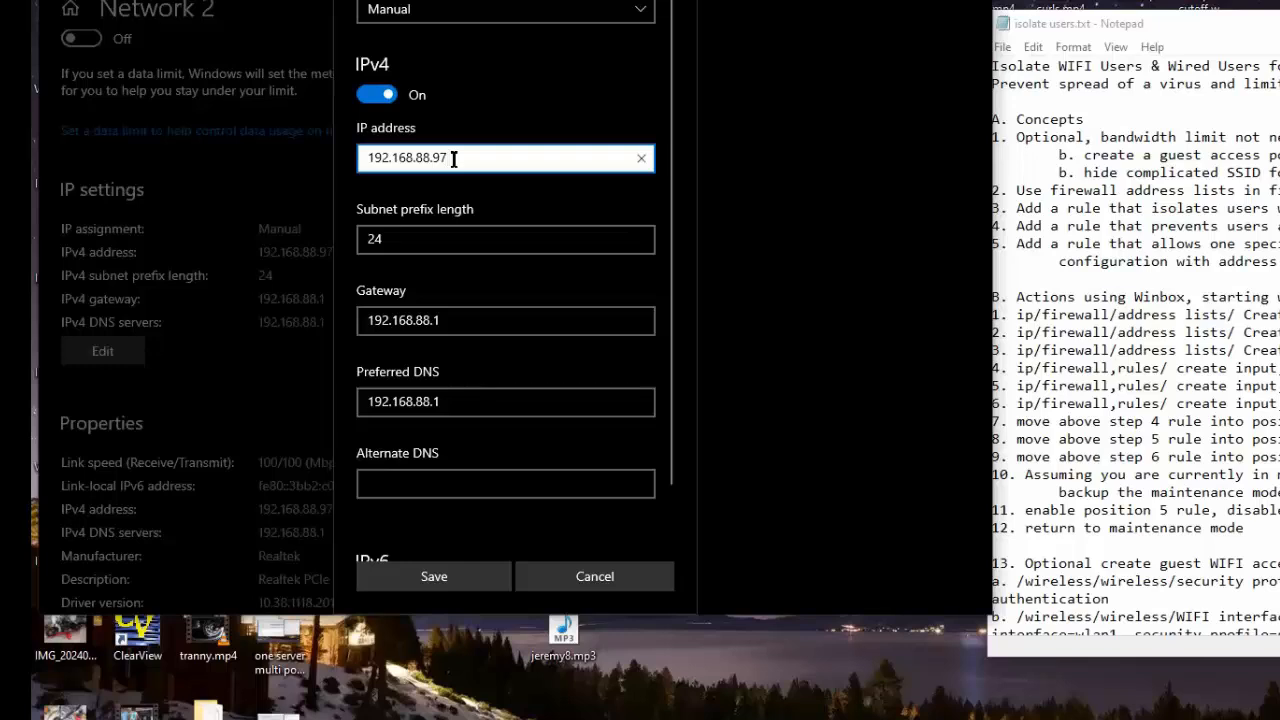
{"action": "key", "text": "BackSpace"}
{"action": "type", "text": "8"}
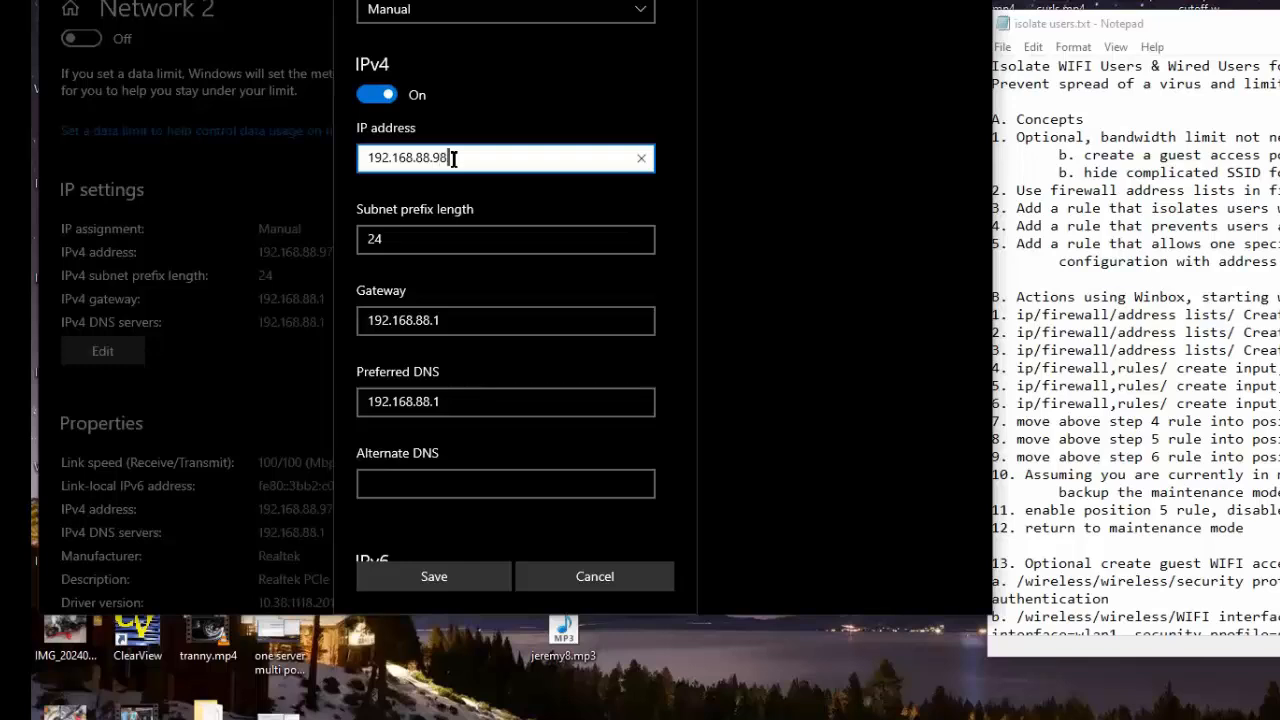
{"action": "left_click", "coordinate": [433, 577]}
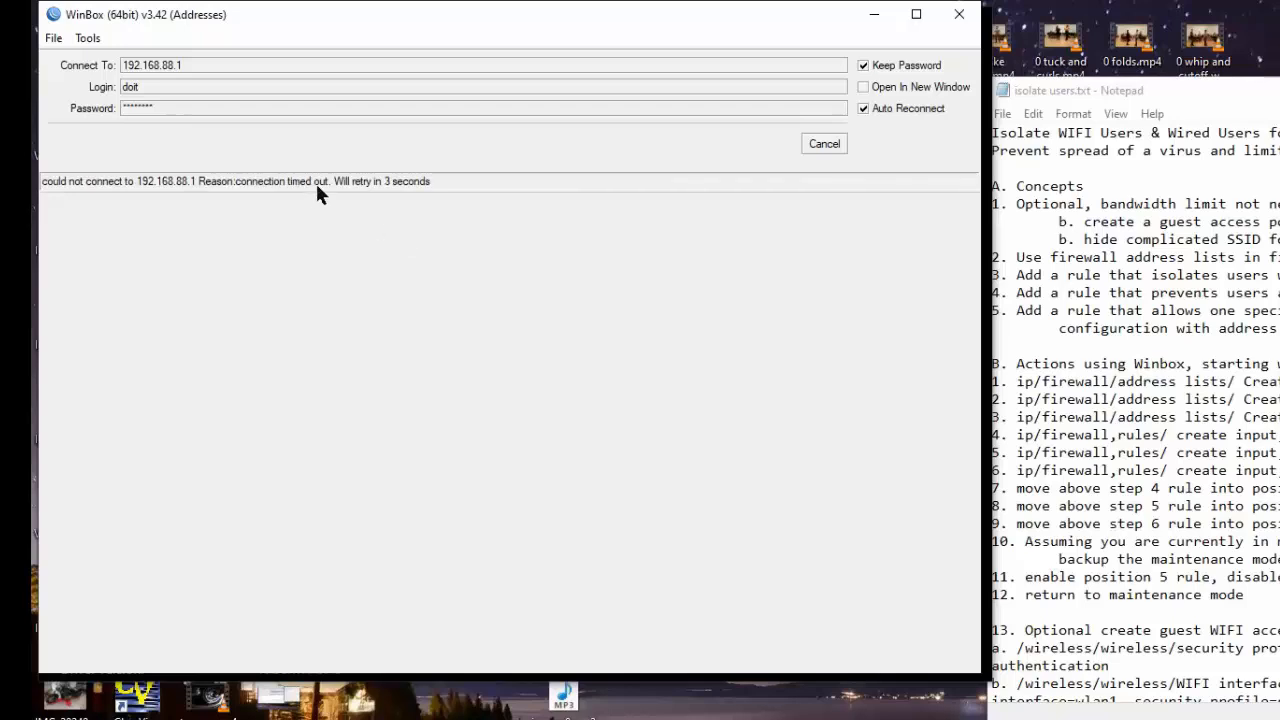
- Cancel the WinBox connection attempt to 192.168.88.1 and try an SSH connection using the saved PuTTY session doit
{"action": "left_click", "coordinate": [812, 143]}
{"action": "left_click", "coordinate": [959, 14]}
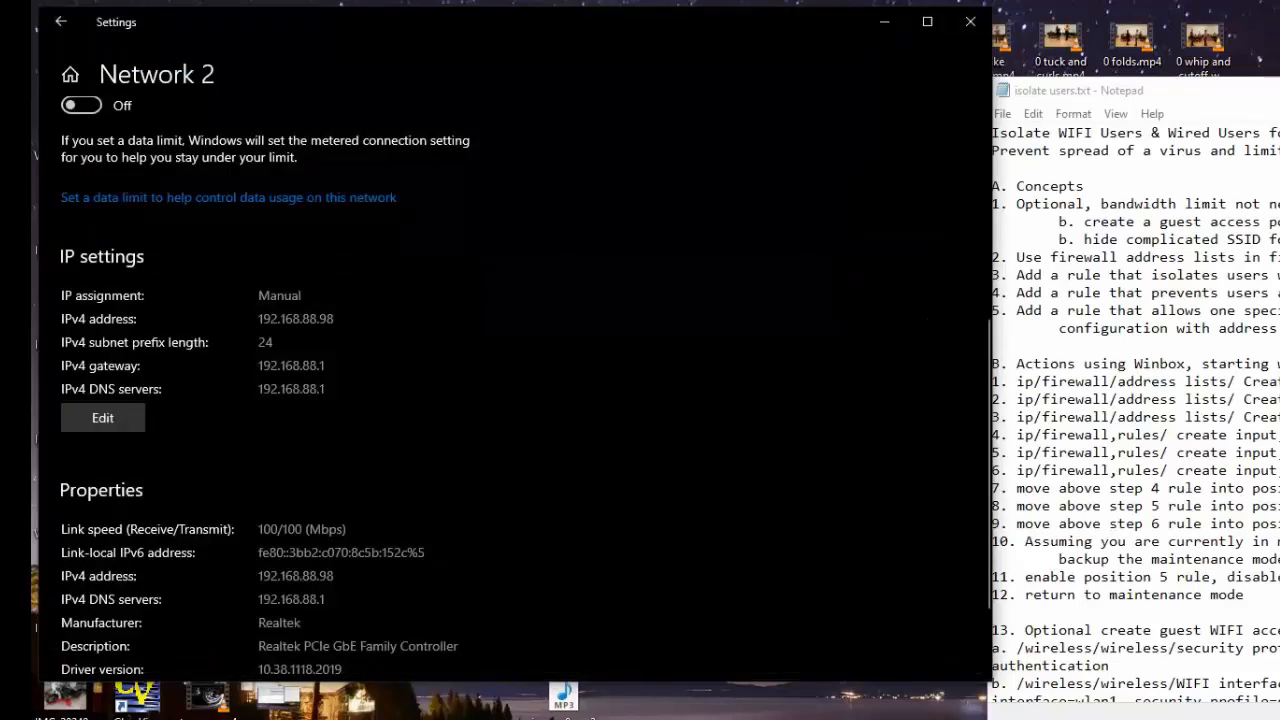
{"action": "left_click", "coordinate": [773, 719]}
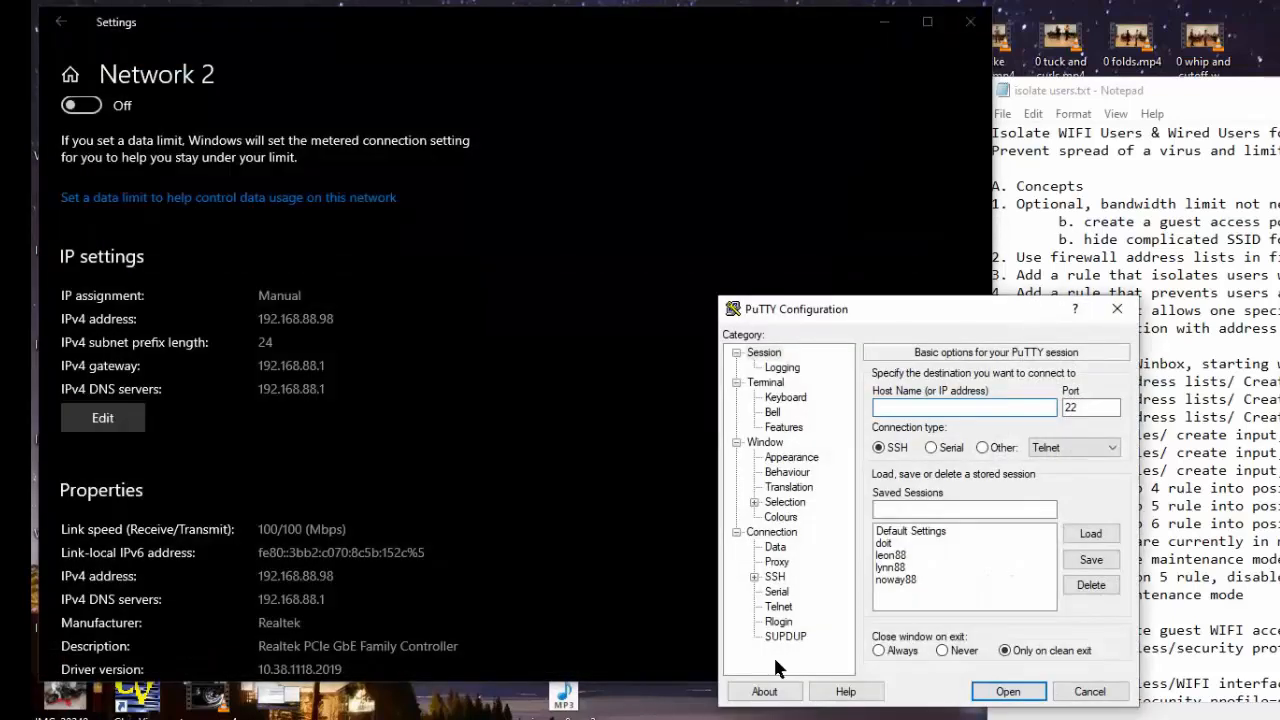
{"action": "left_click", "coordinate": [890, 545]}
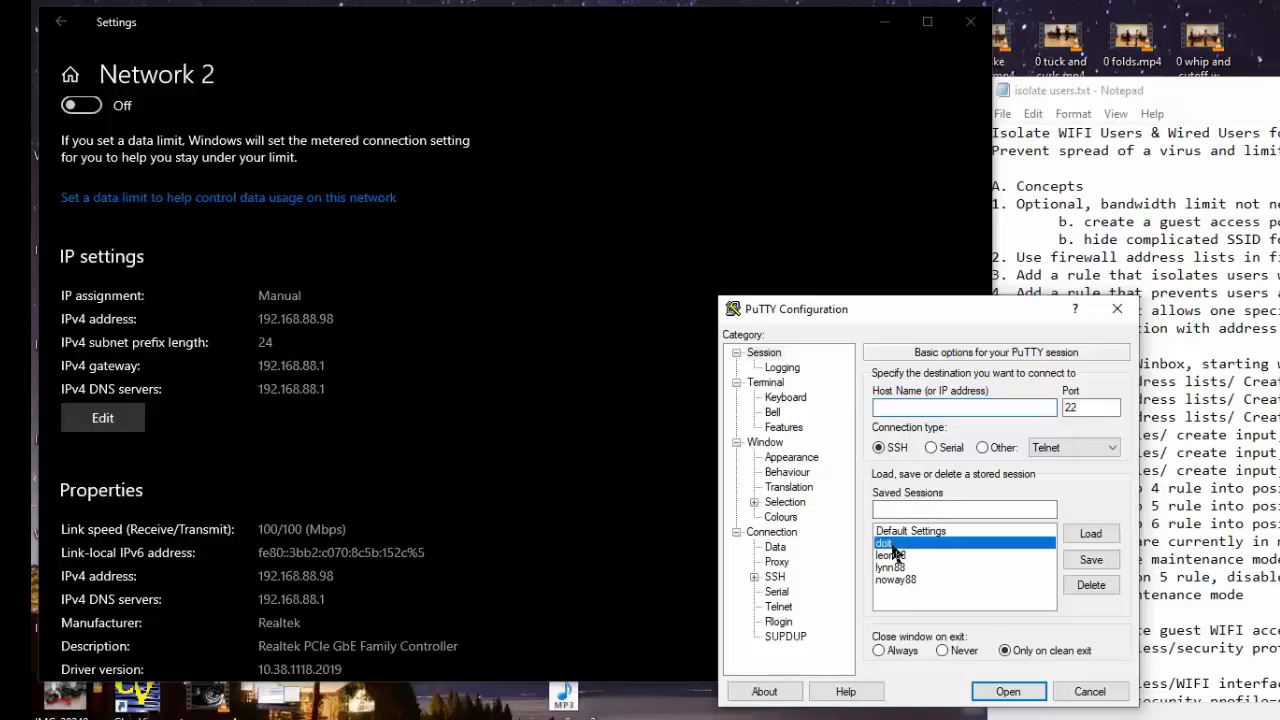
{"action": "left_click", "coordinate": [1088, 535]}
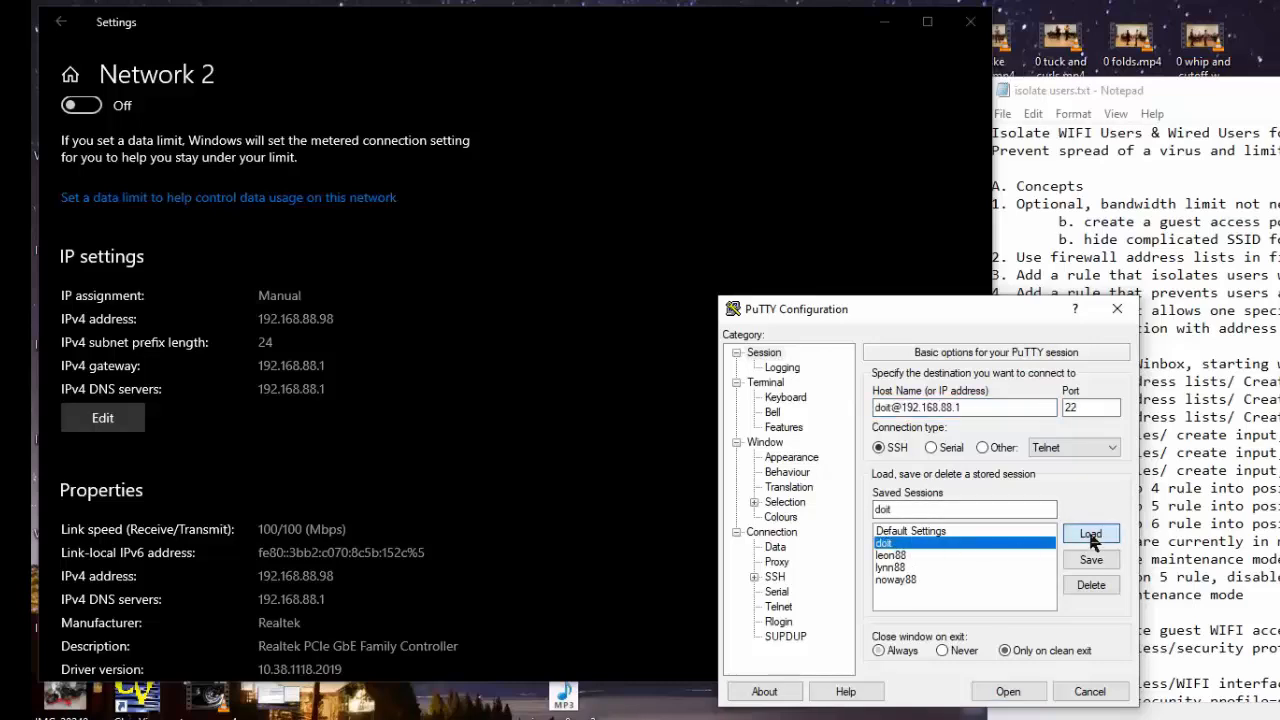
{"action": "left_click", "coordinate": [1008, 691]}
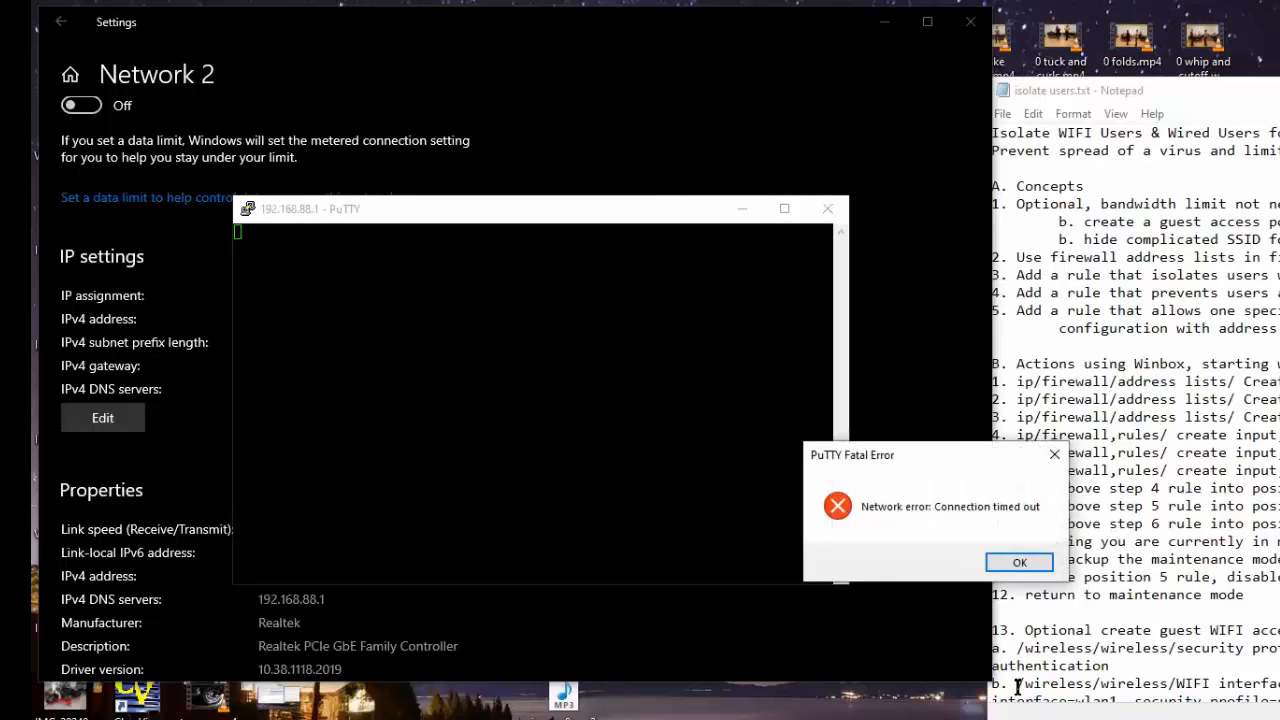
{"action": "left_click", "coordinate": [1019, 563]}
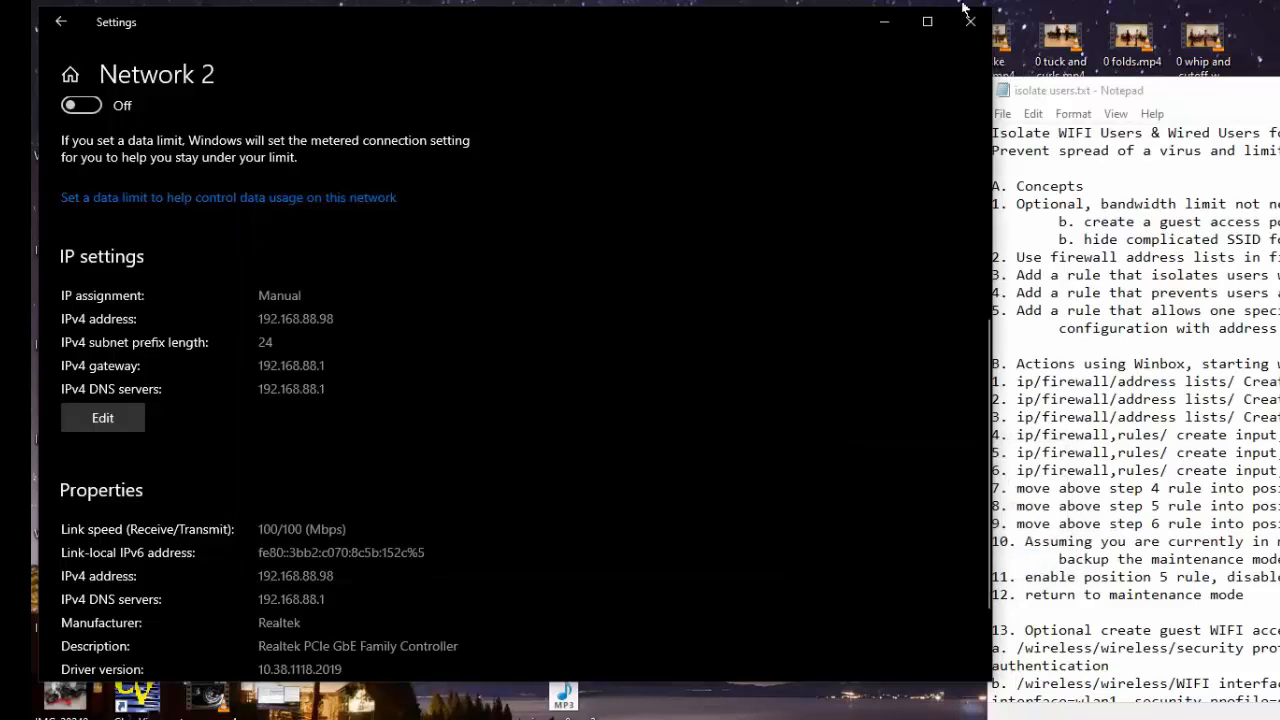
- Set the computer's manual IPv4 address to 192.168.88.97 in the Windows network settings, save it and reconnect to the router in WinBox
{"action": "left_click", "coordinate": [969, 24]}
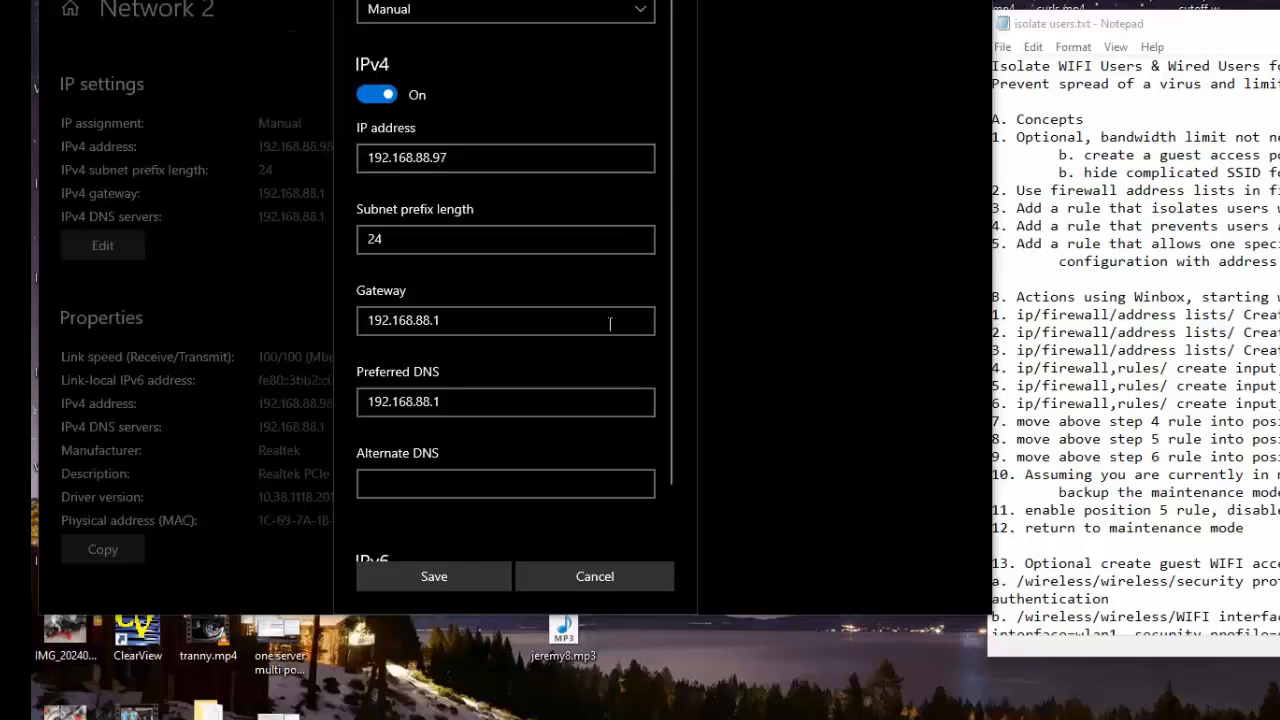
{"action": "left_click", "coordinate": [453, 579]}
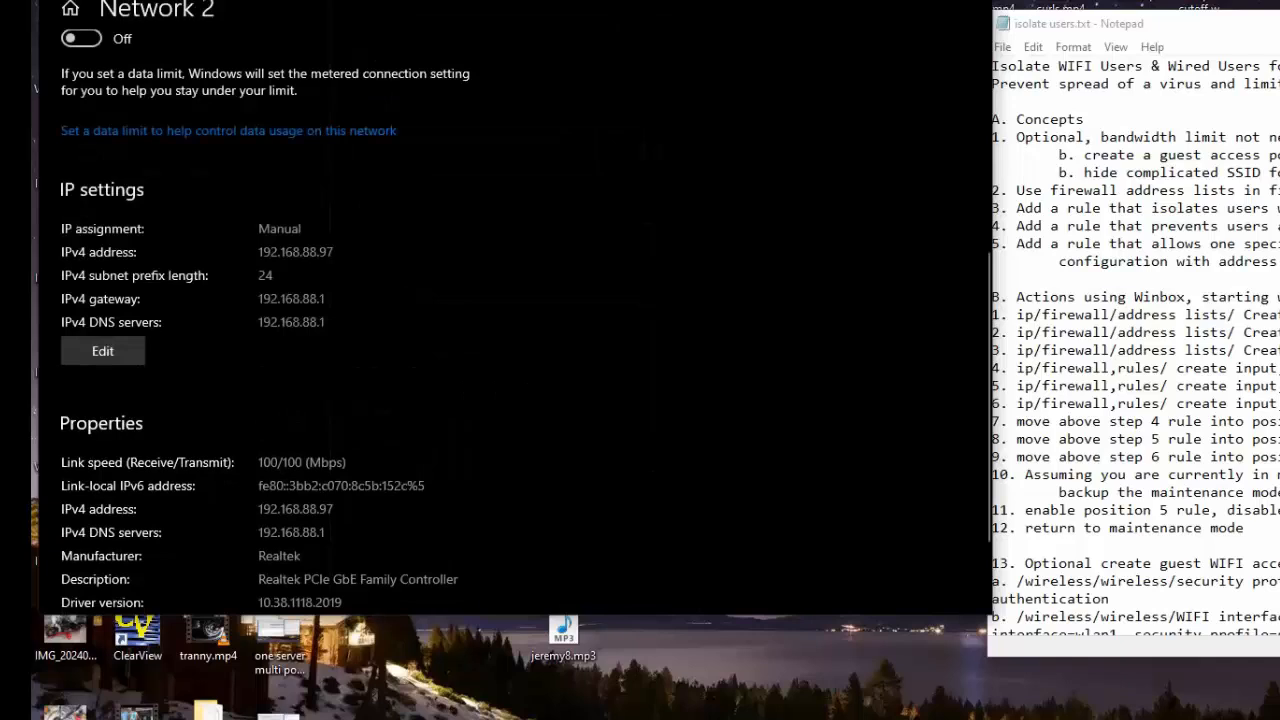
{"action": "left_click", "coordinate": [1085, 718]}
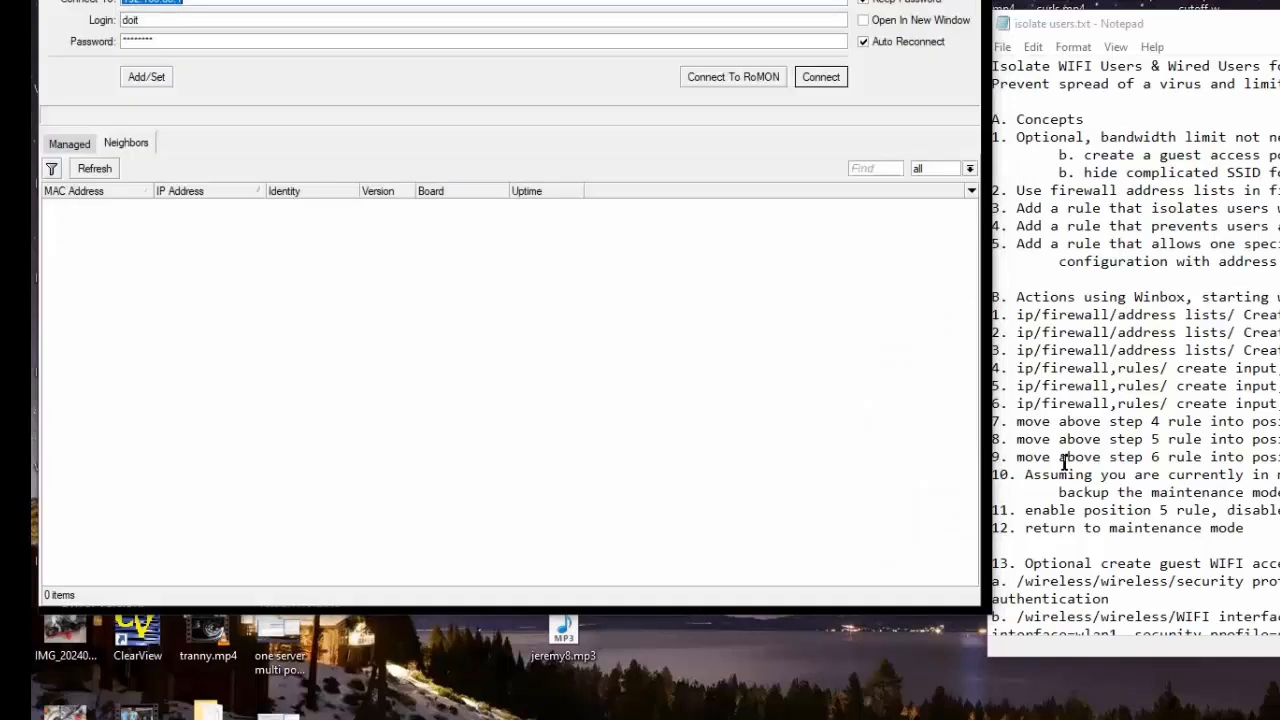
{"action": "left_click", "coordinate": [820, 78]}
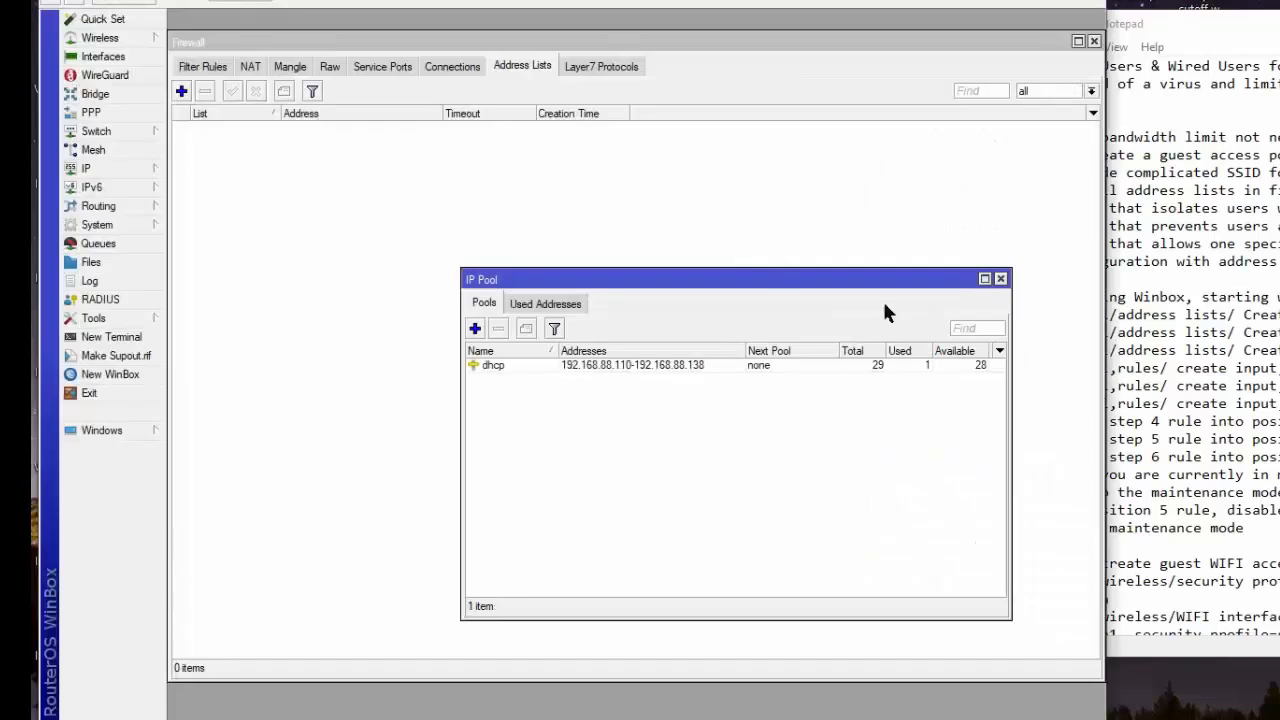
{"action": "left_click", "coordinate": [1000, 280]}
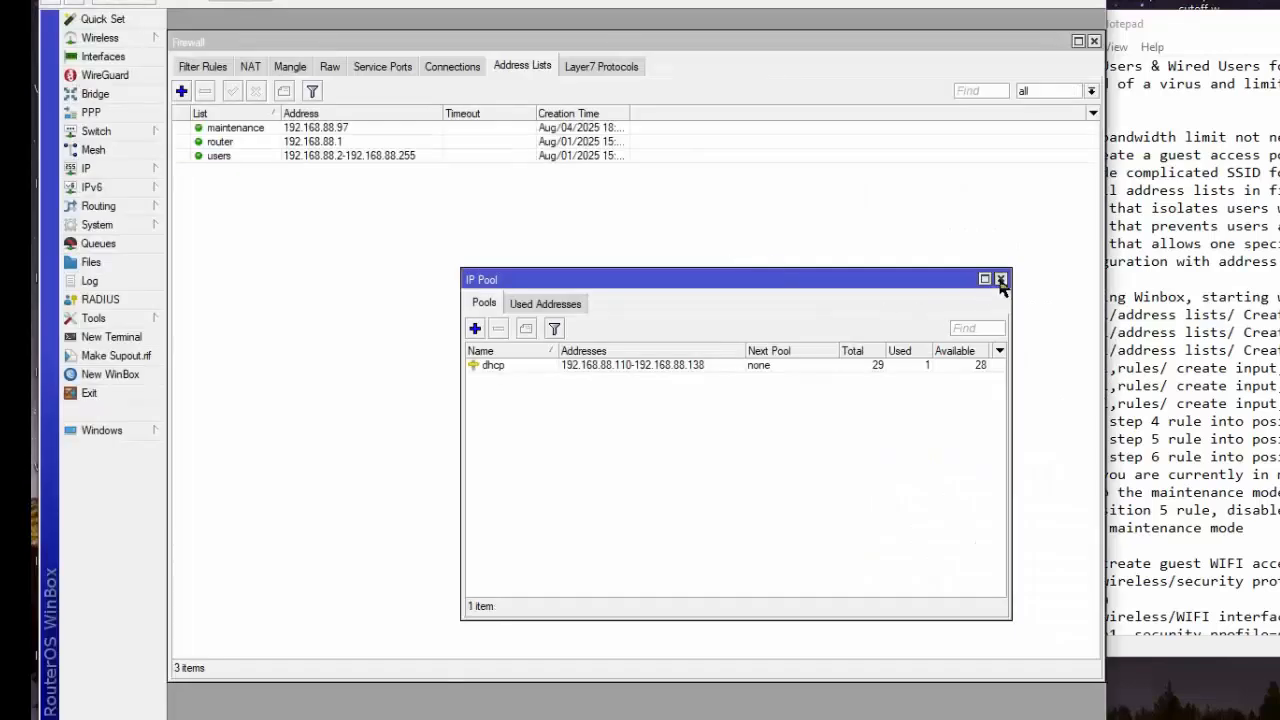
- Review the firewall filter rules together with the maintenance, router and users address lists
{"action": "left_click", "coordinate": [206, 67]}
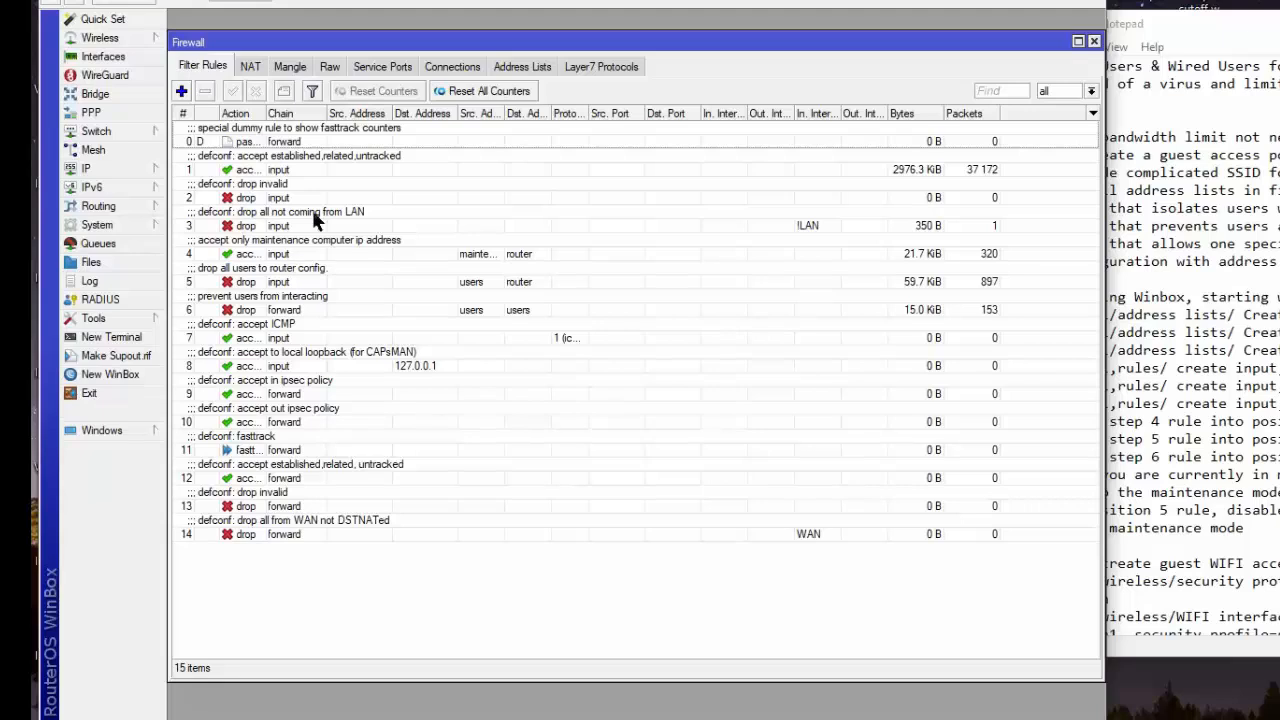
{"action": "left_click", "coordinate": [519, 68]}
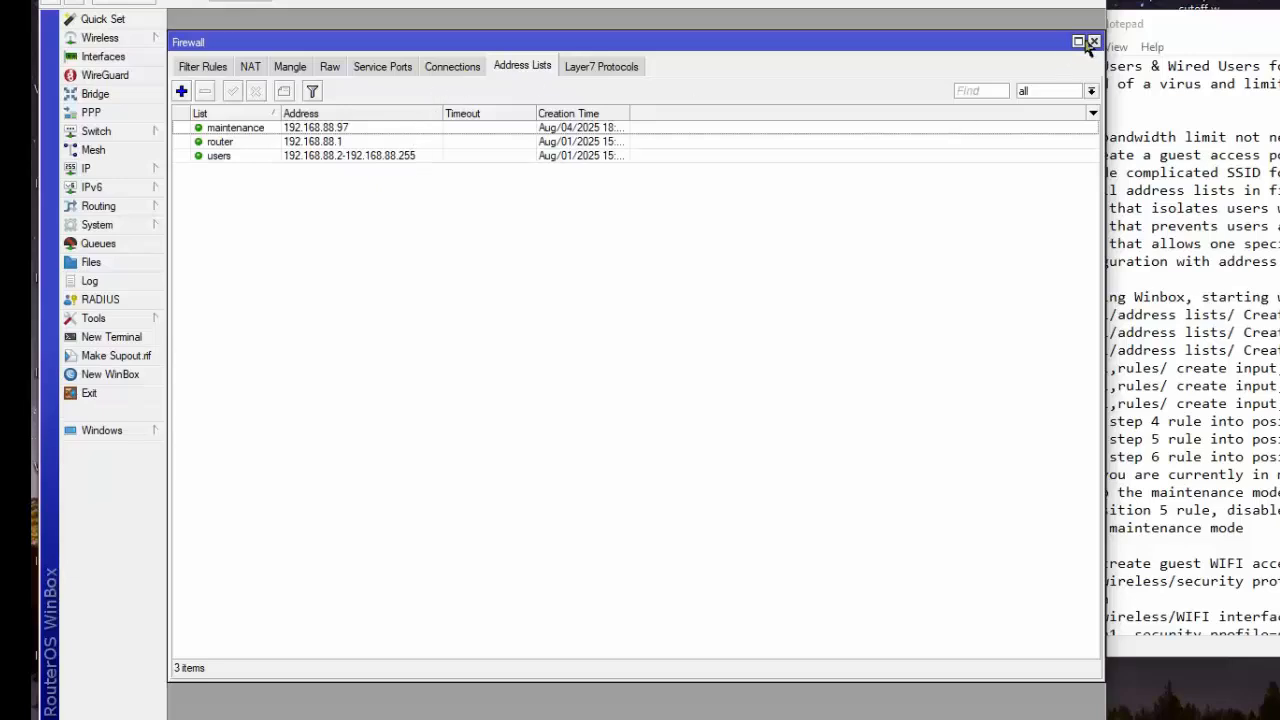
{"action": "left_click", "coordinate": [204, 66]}
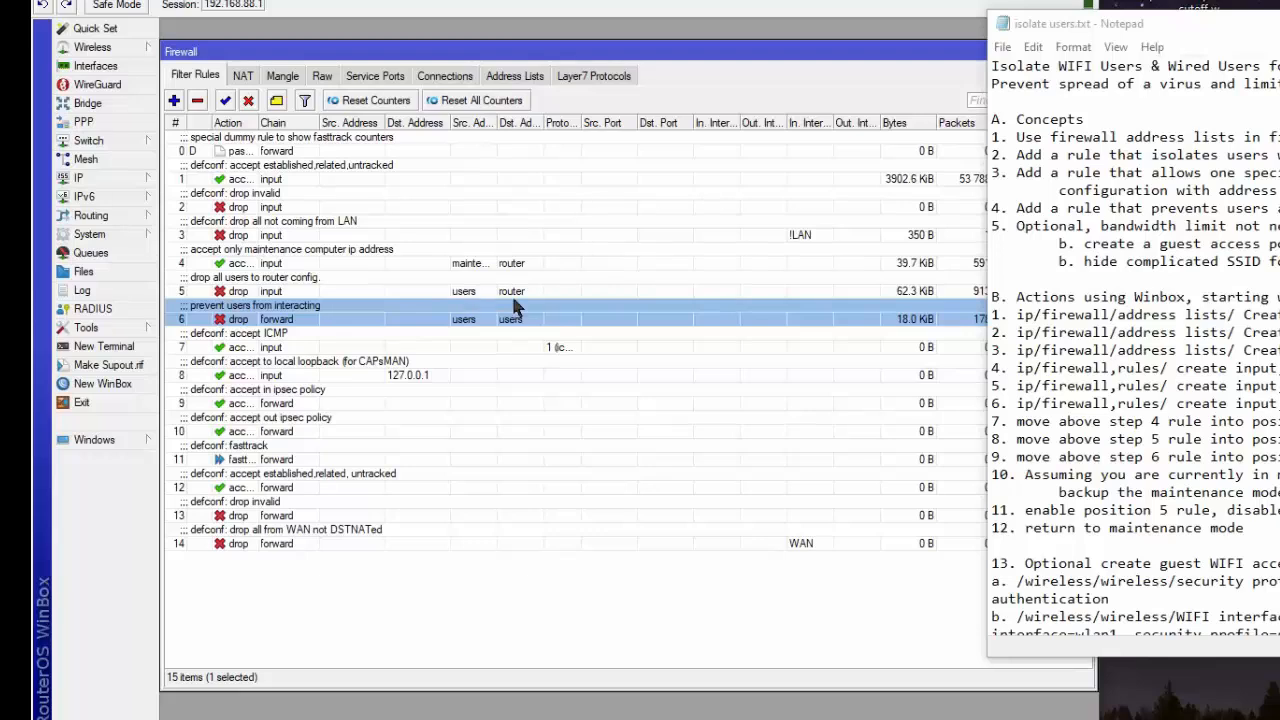
- Disable the firewall rule dropping all users to the router configuration and check the router's IP services
{"action": "left_click", "coordinate": [208, 290]}
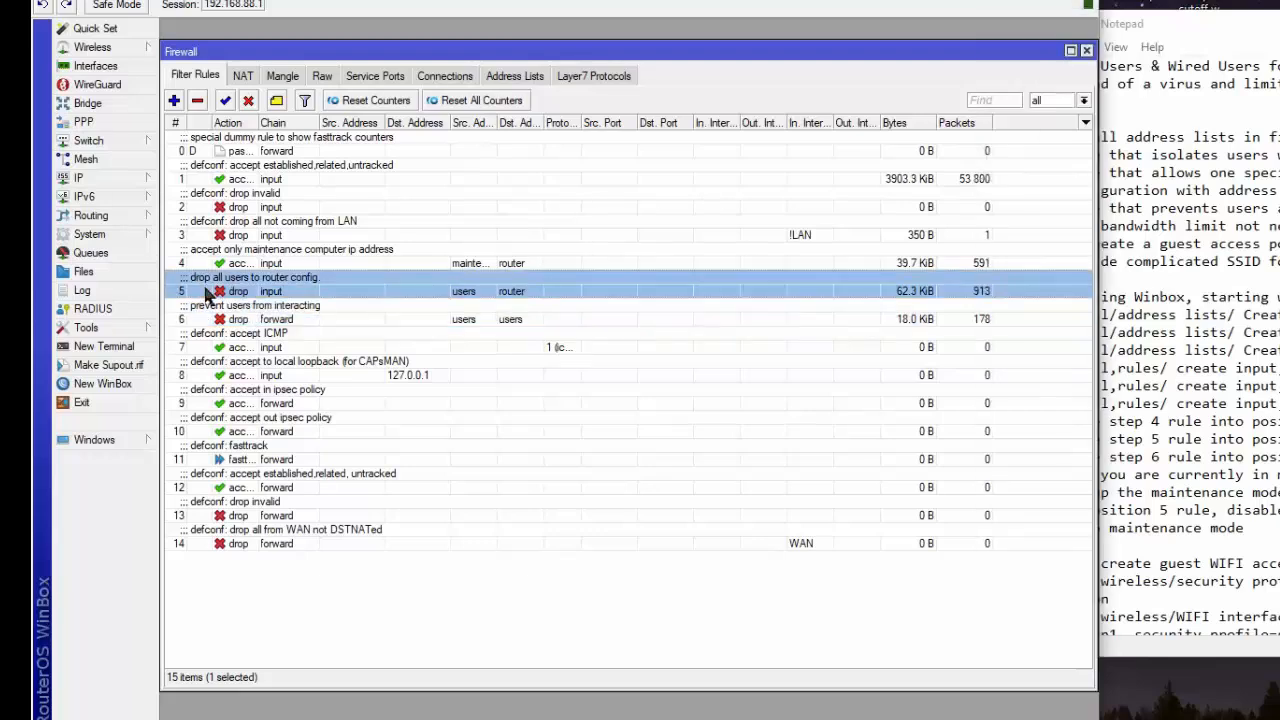
{"action": "left_click", "coordinate": [248, 101]}
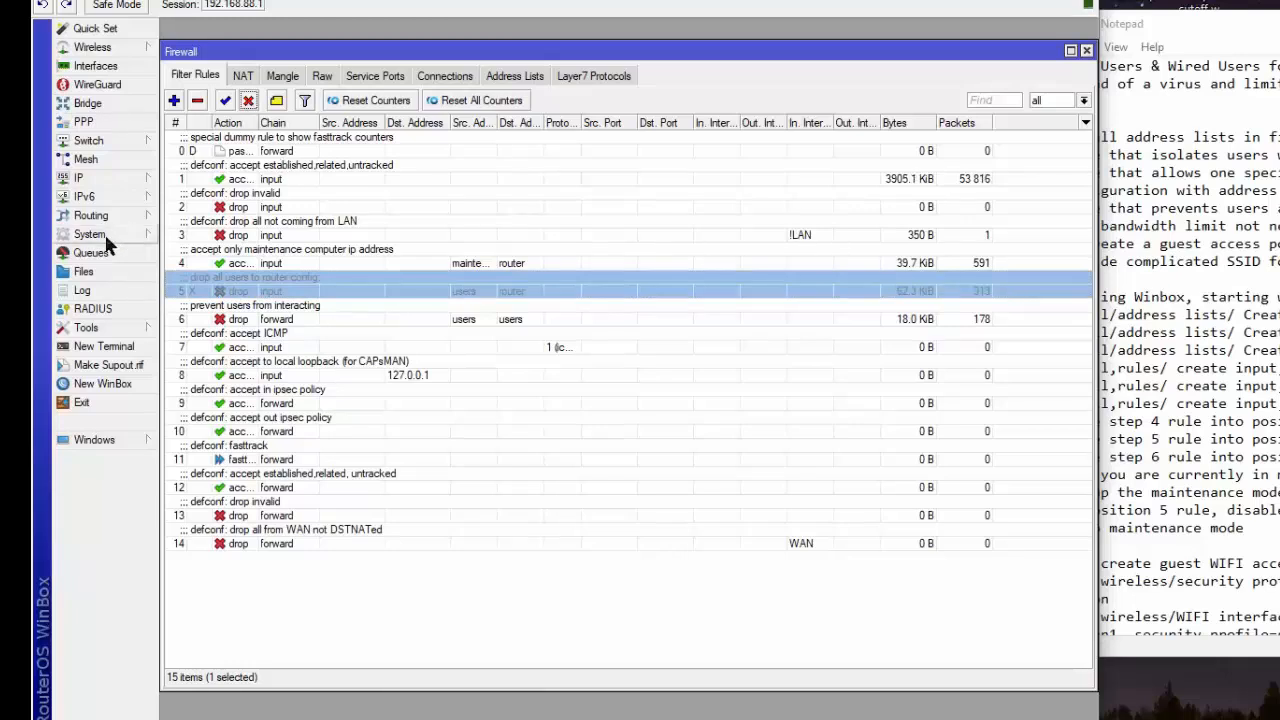
{"action": "left_click", "coordinate": [99, 177]}
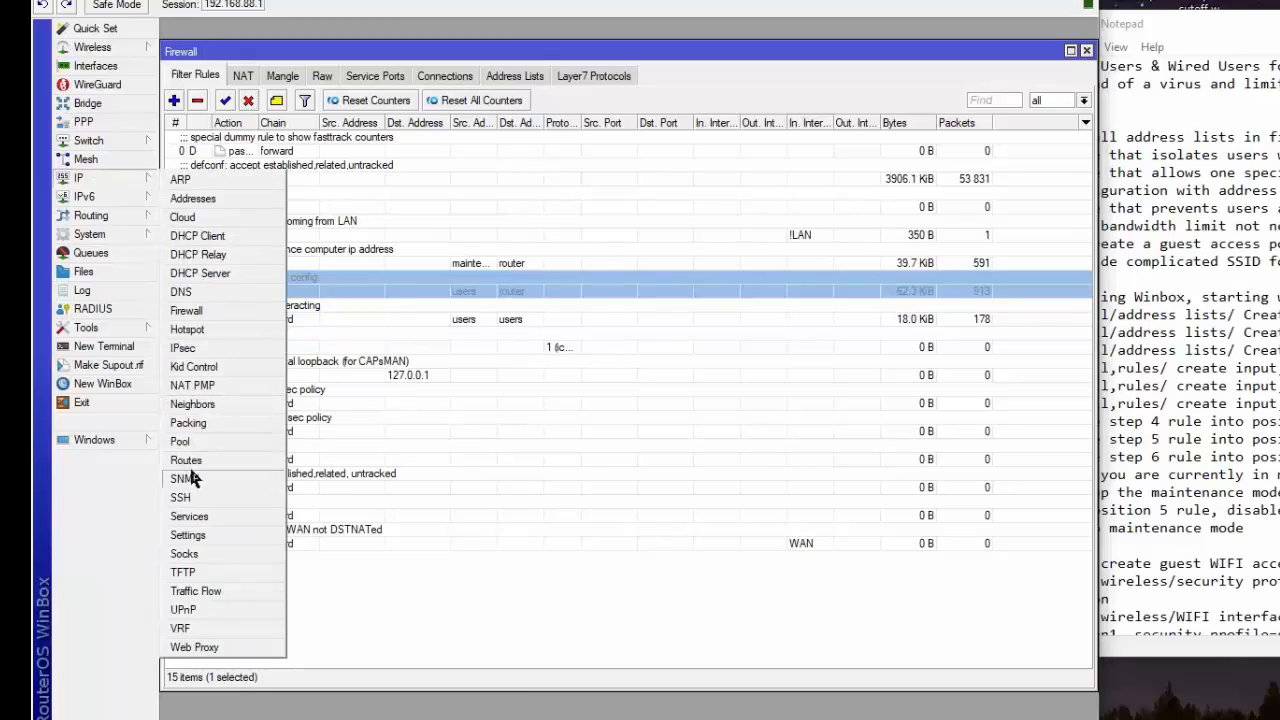
{"action": "left_click", "coordinate": [189, 516]}
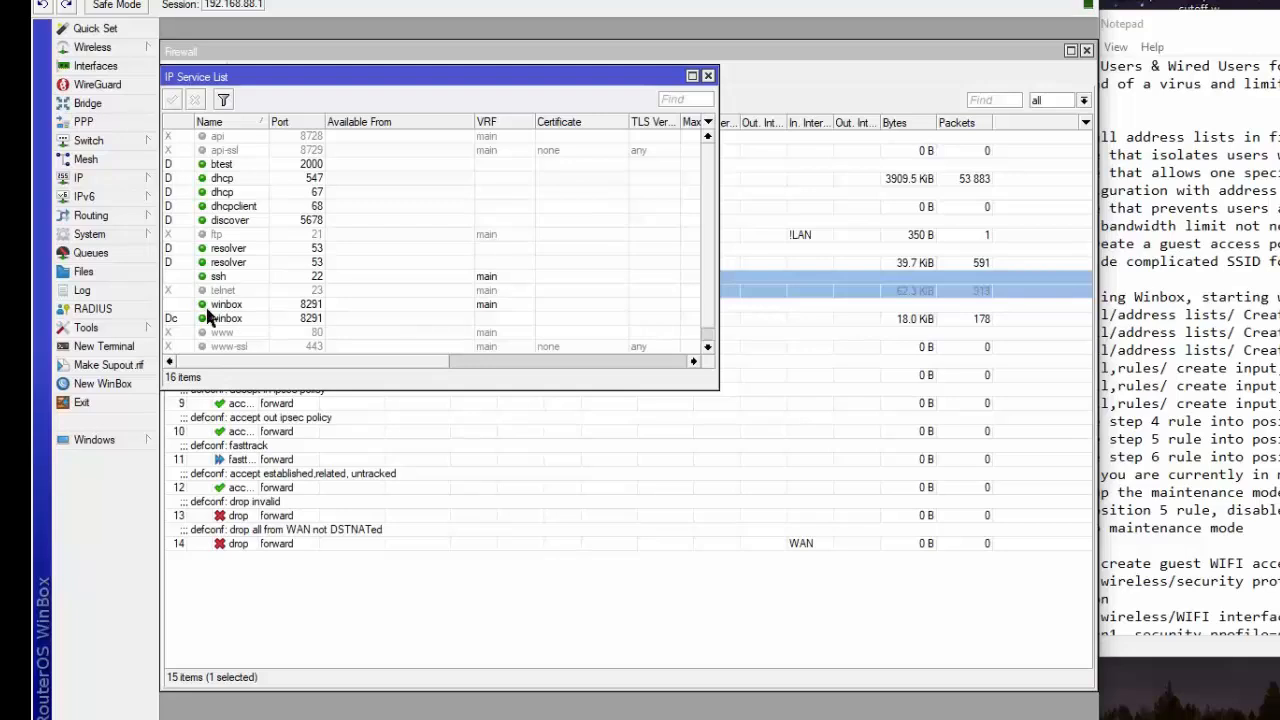
{"action": "left_click", "coordinate": [708, 77]}
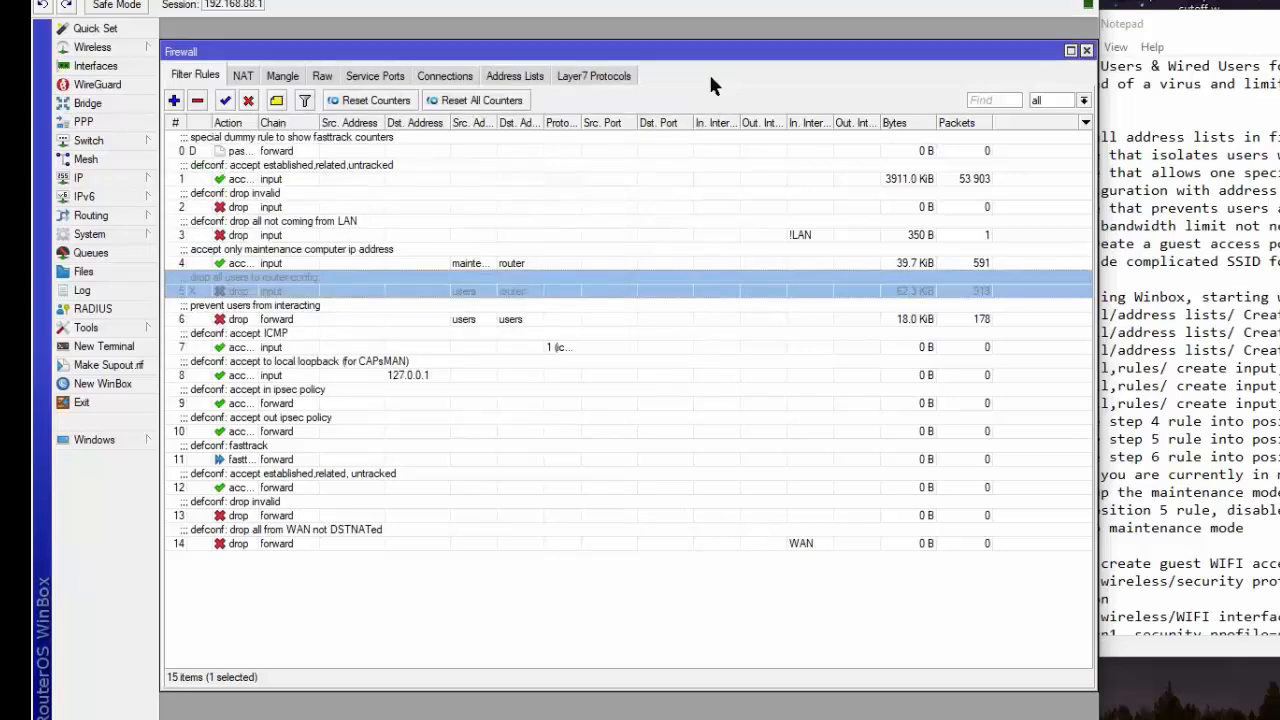
- Back up the router configuration to a file named maintenance
{"action": "left_click", "coordinate": [96, 274]}
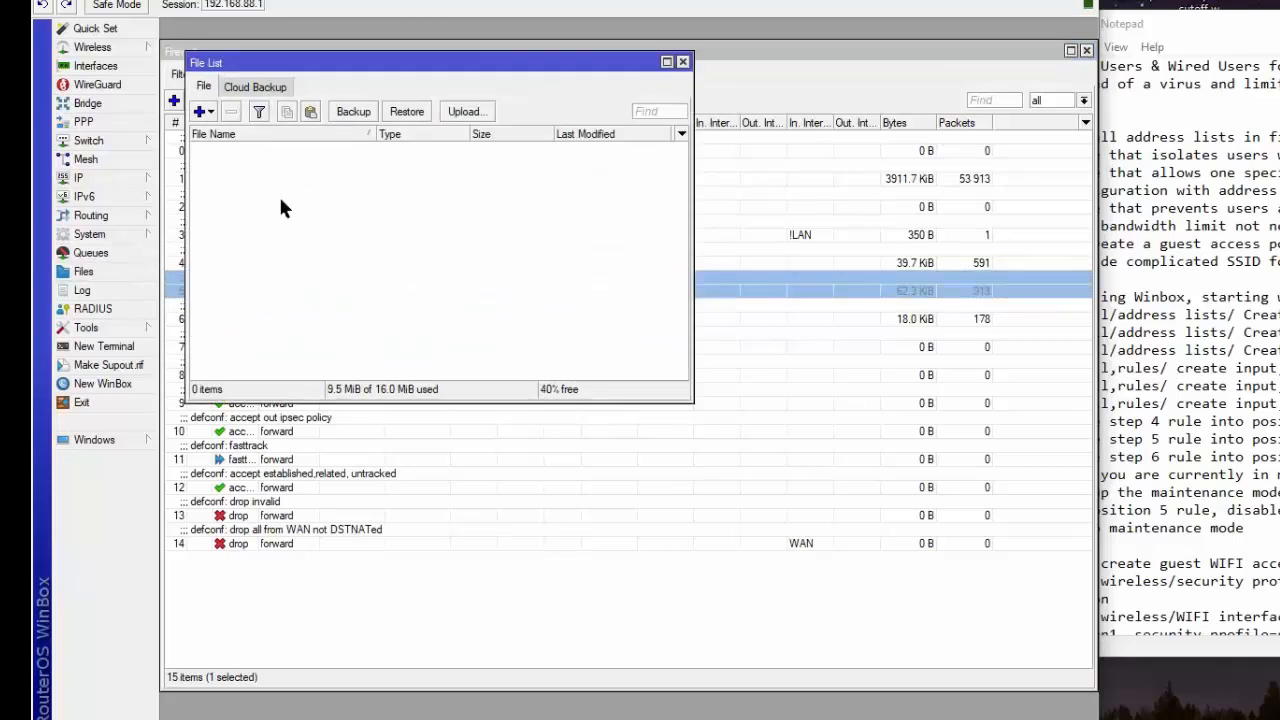
{"action": "left_click", "coordinate": [354, 112]}
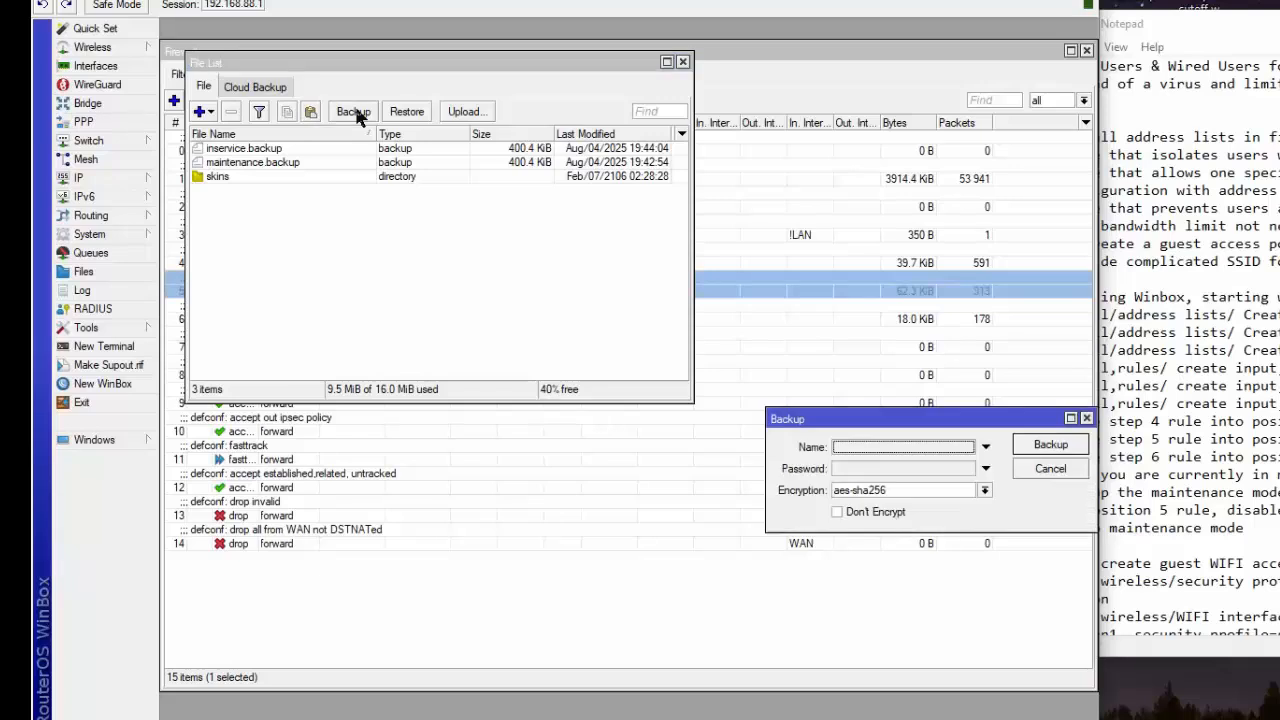
{"action": "left_click", "coordinate": [848, 447]}
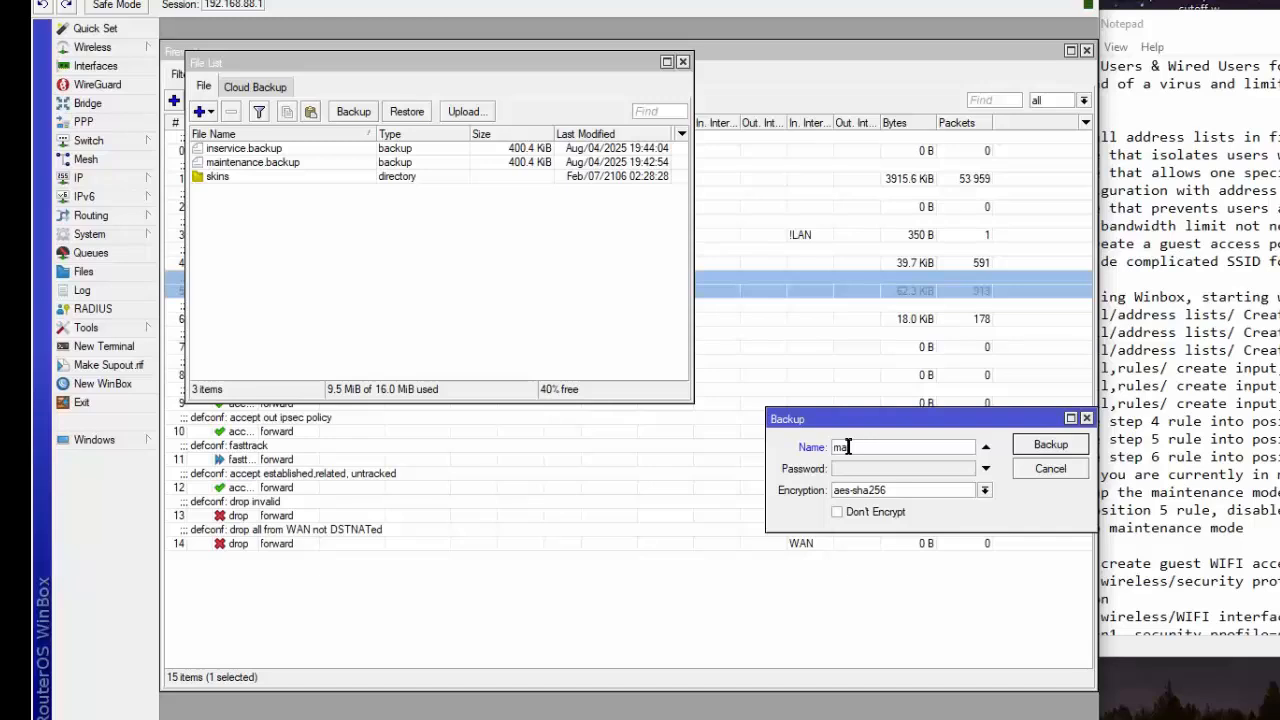
{"action": "type", "text": "maintenance"}
{"action": "left_click", "coordinate": [1062, 450]}
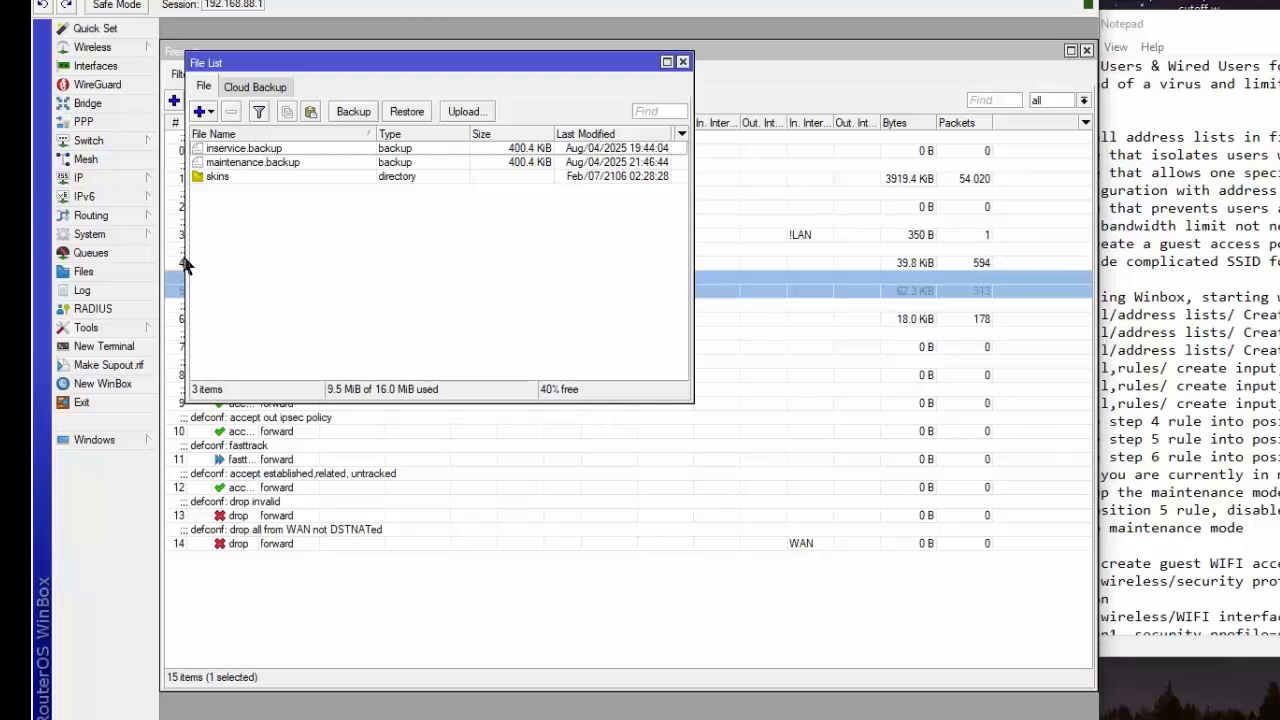
- Disable the winbox service on port 8291 in the router's IP services
{"action": "left_click", "coordinate": [107, 179]}
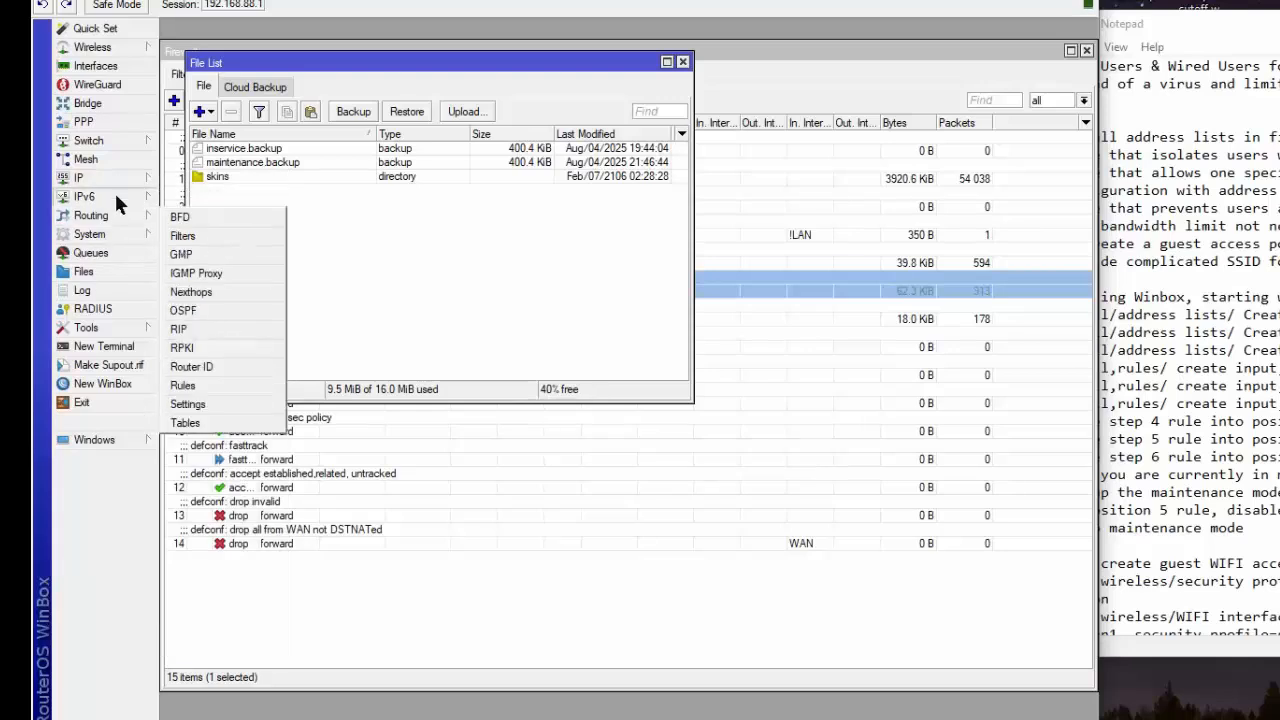
{"action": "mouse_move", "coordinate": [145, 183]}
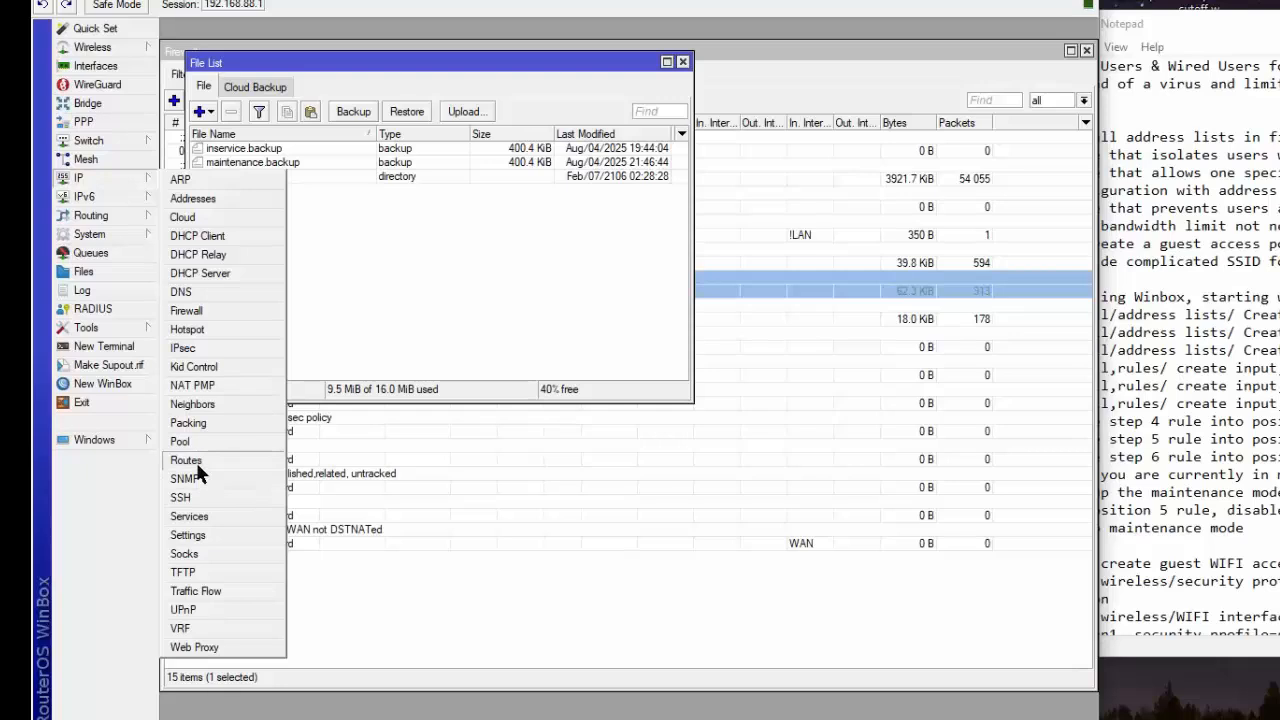
{"action": "left_click", "coordinate": [212, 516]}
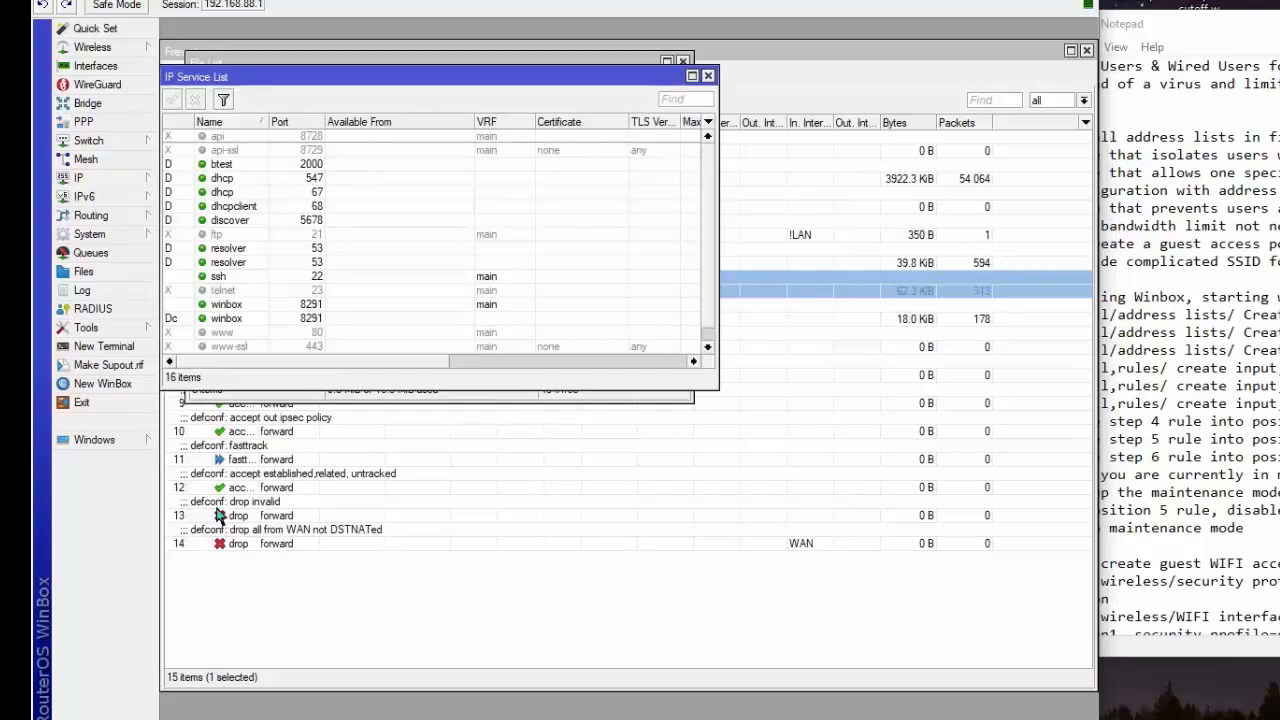
{"action": "left_click", "coordinate": [183, 303]}
{"action": "left_click", "coordinate": [196, 100]}
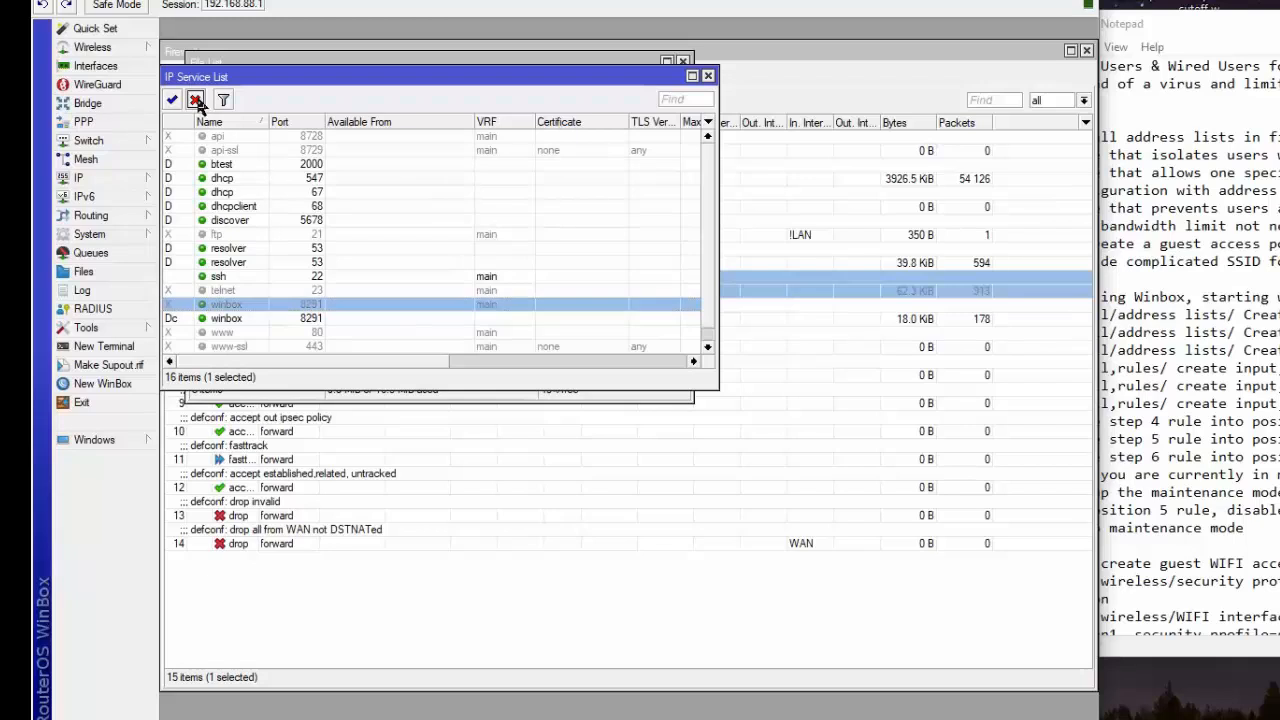
{"action": "left_click", "coordinate": [707, 77]}
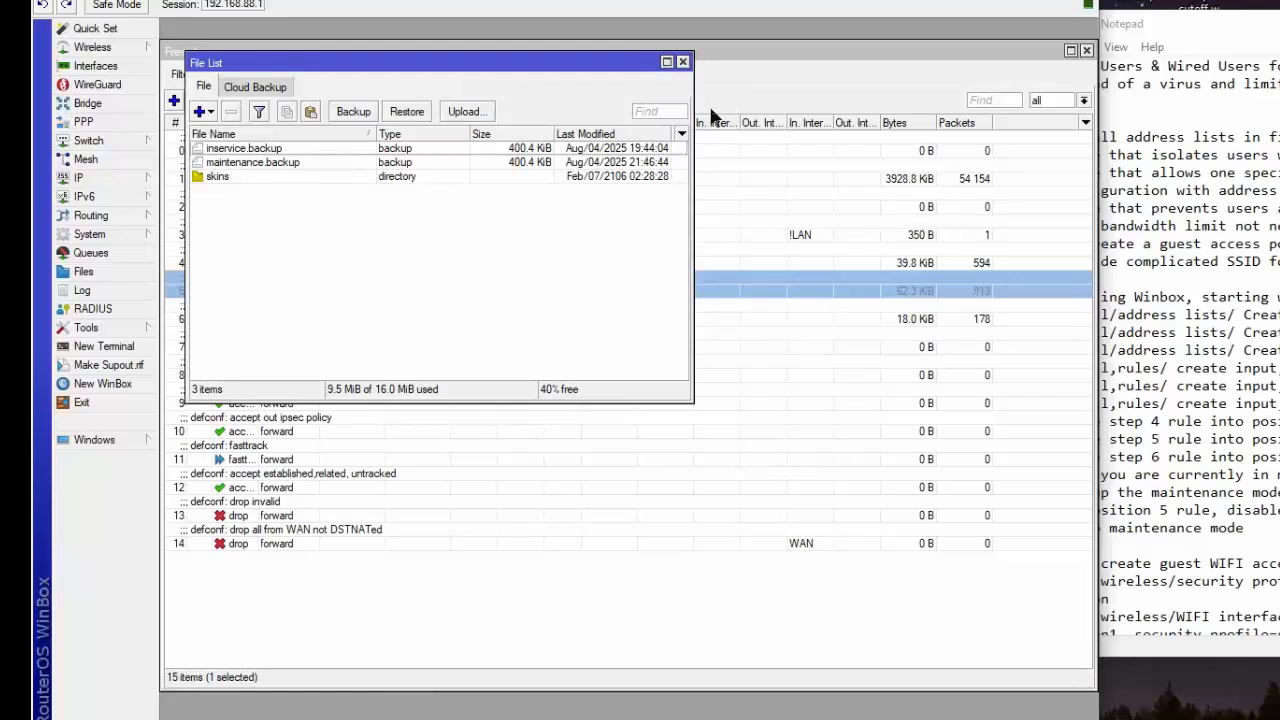
- Close the file list and enable the firewall rule dropping all users to the router configuration
{"action": "left_click", "coordinate": [684, 63]}
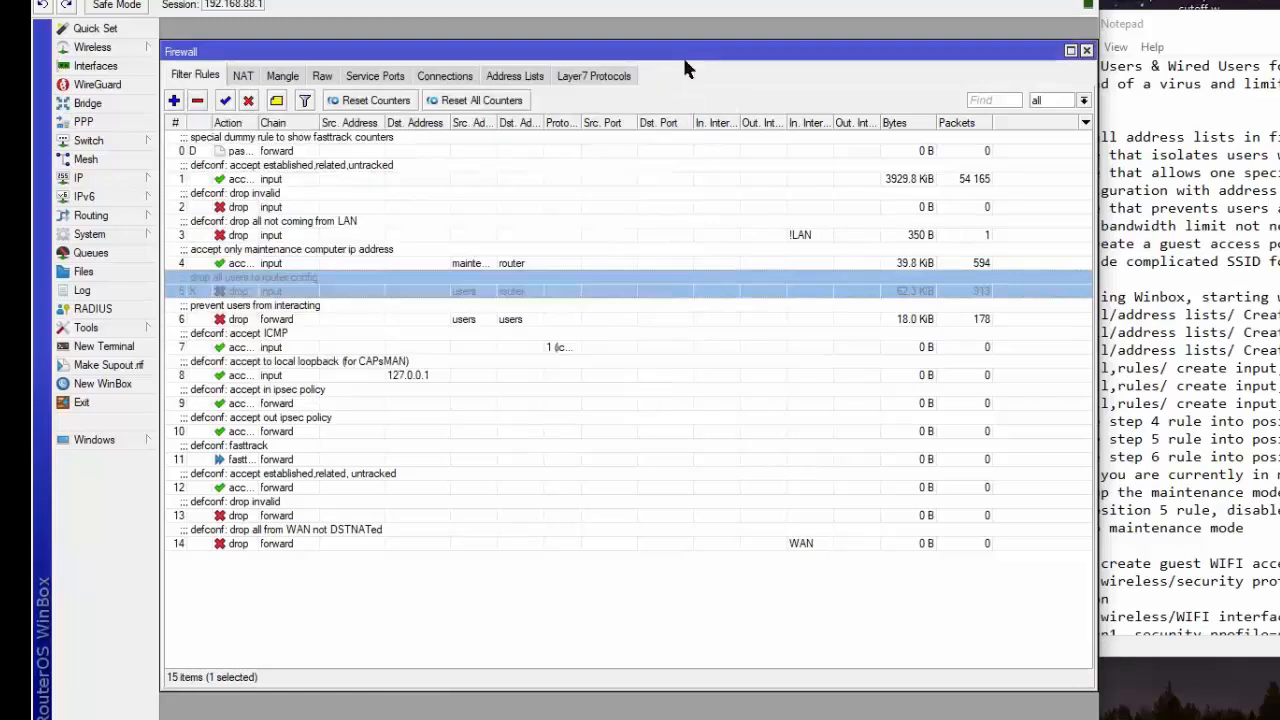
{"action": "left_click_drag", "start_coordinate": [238, 291], "coordinate": [205, 296]}
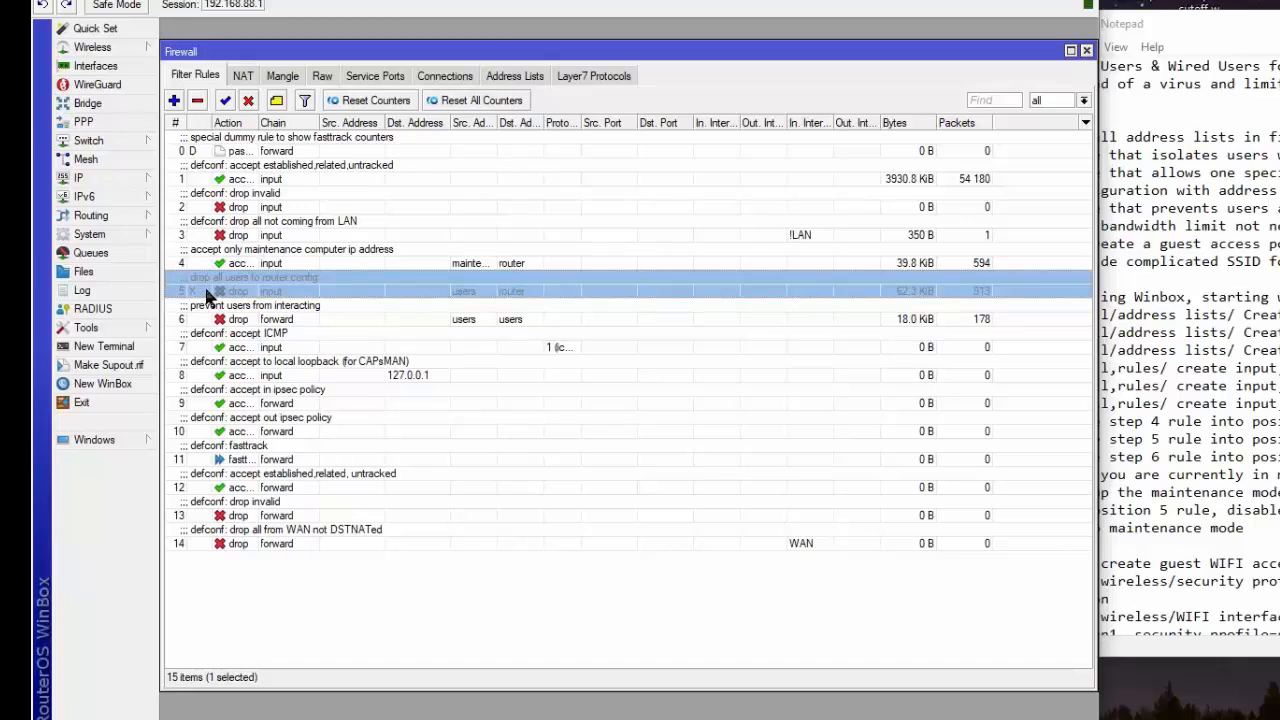
{"action": "left_click", "coordinate": [226, 101]}
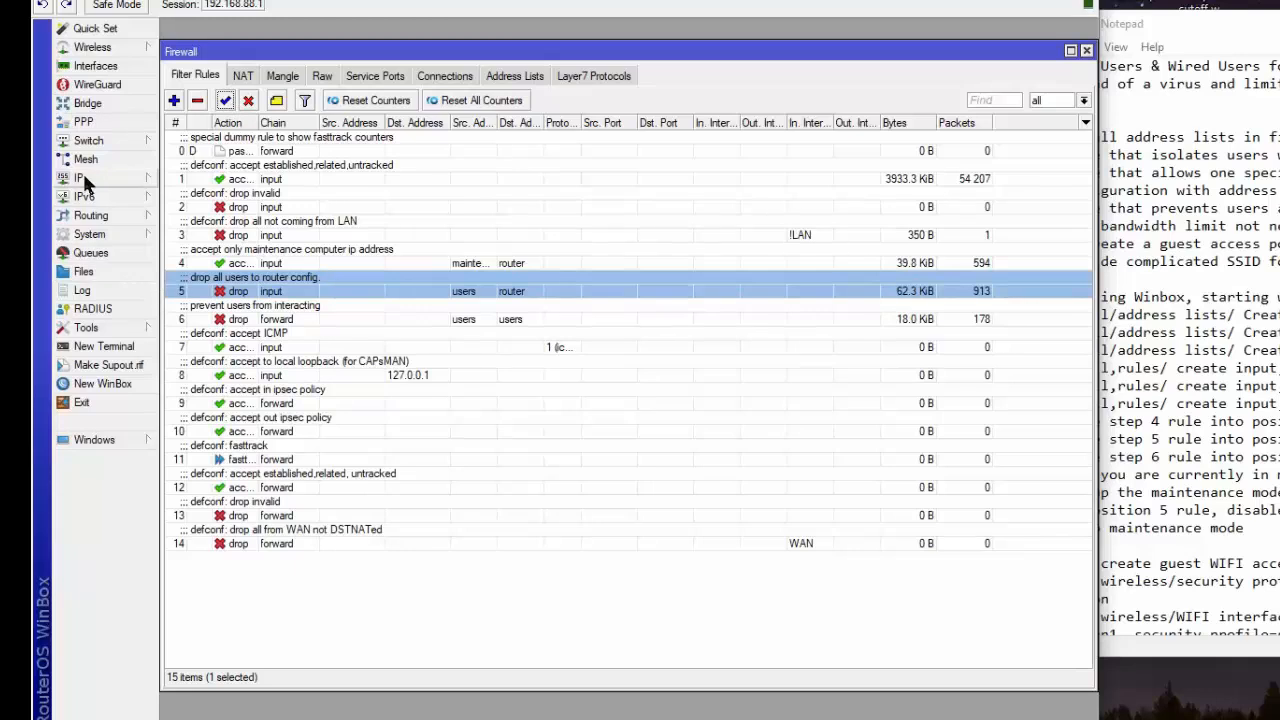
- Back up the router configuration to a file named inservice and close the file list
{"action": "left_click", "coordinate": [89, 273]}
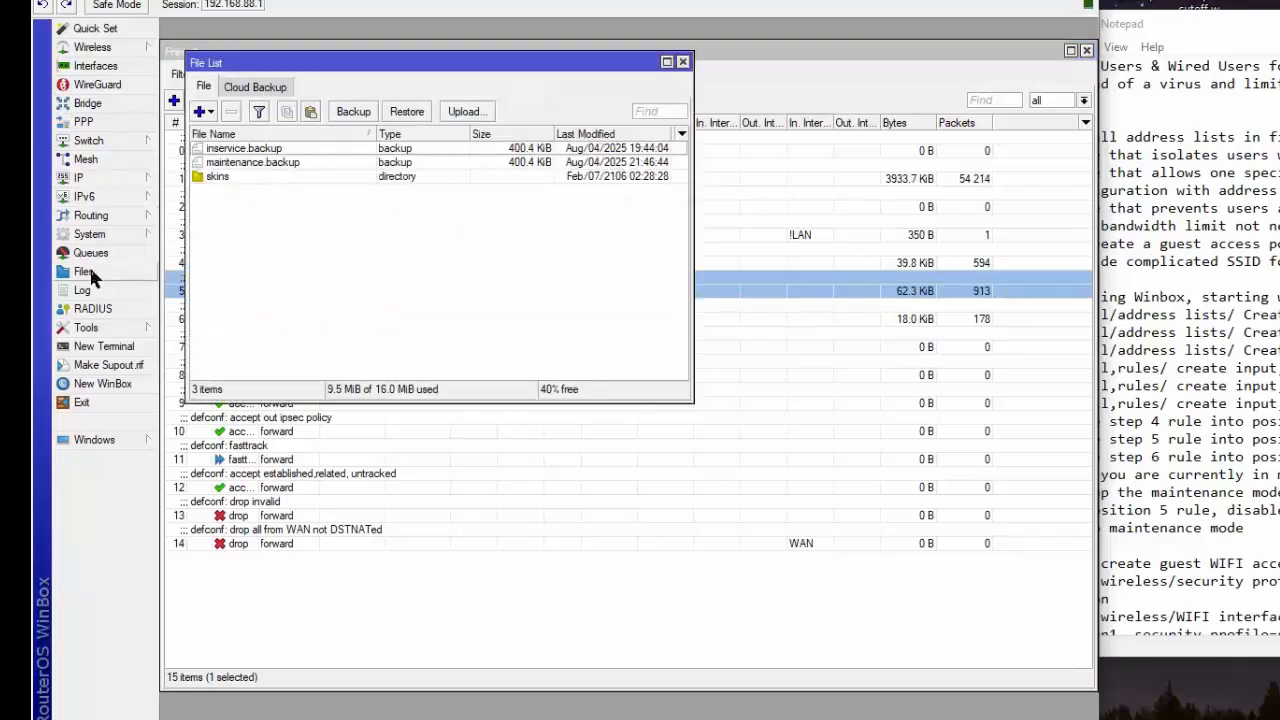
{"action": "left_click", "coordinate": [353, 111]}
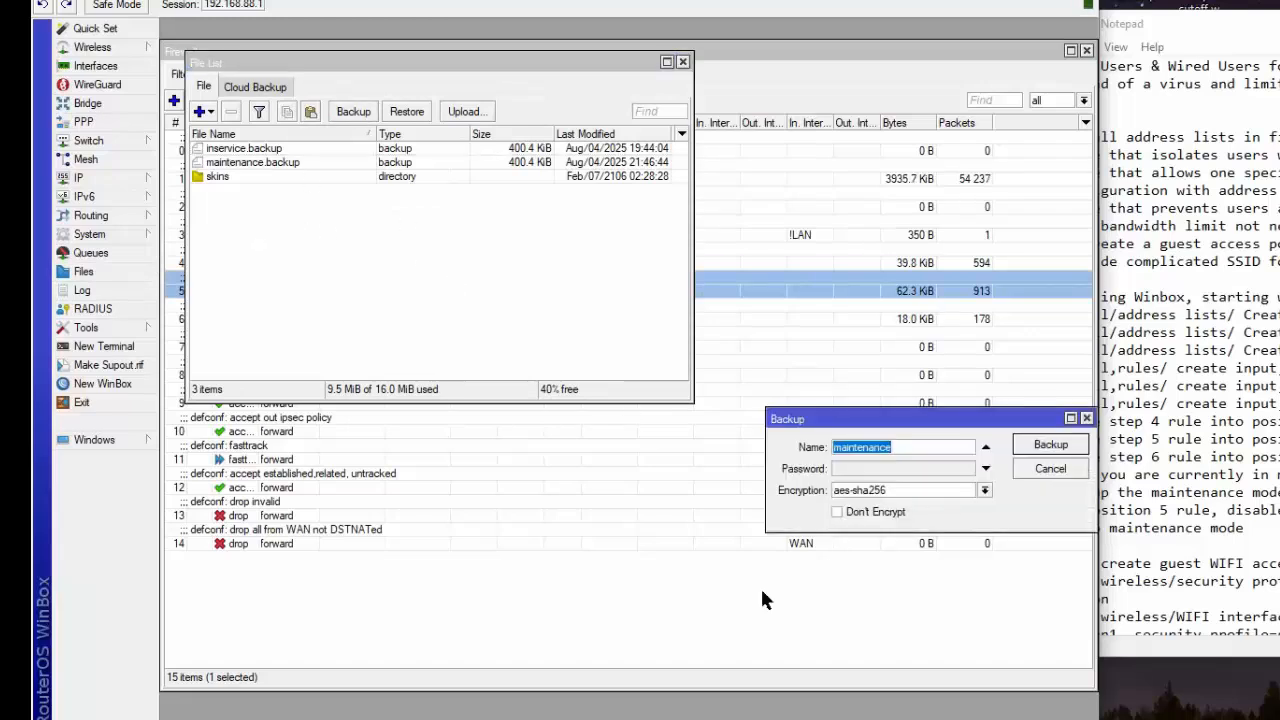
{"action": "key", "text": "BackSpace"}
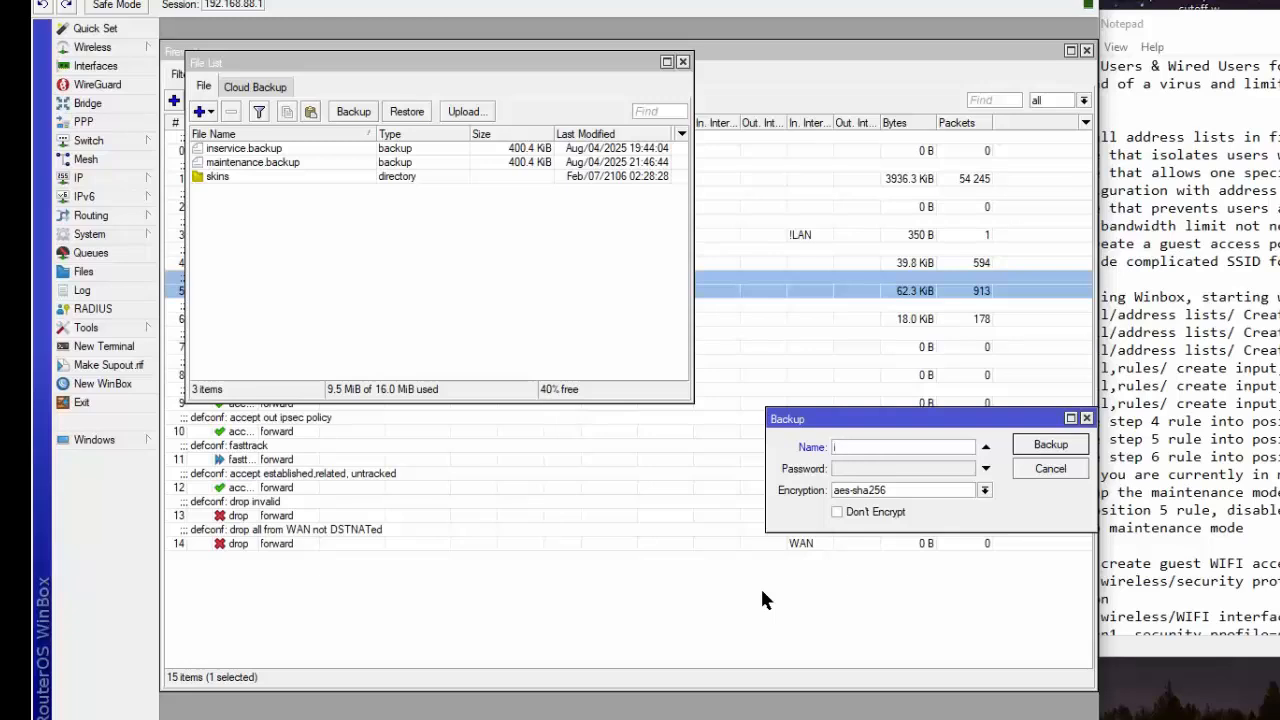
{"action": "type", "text": "inservice"}
{"action": "left_click", "coordinate": [1053, 446]}
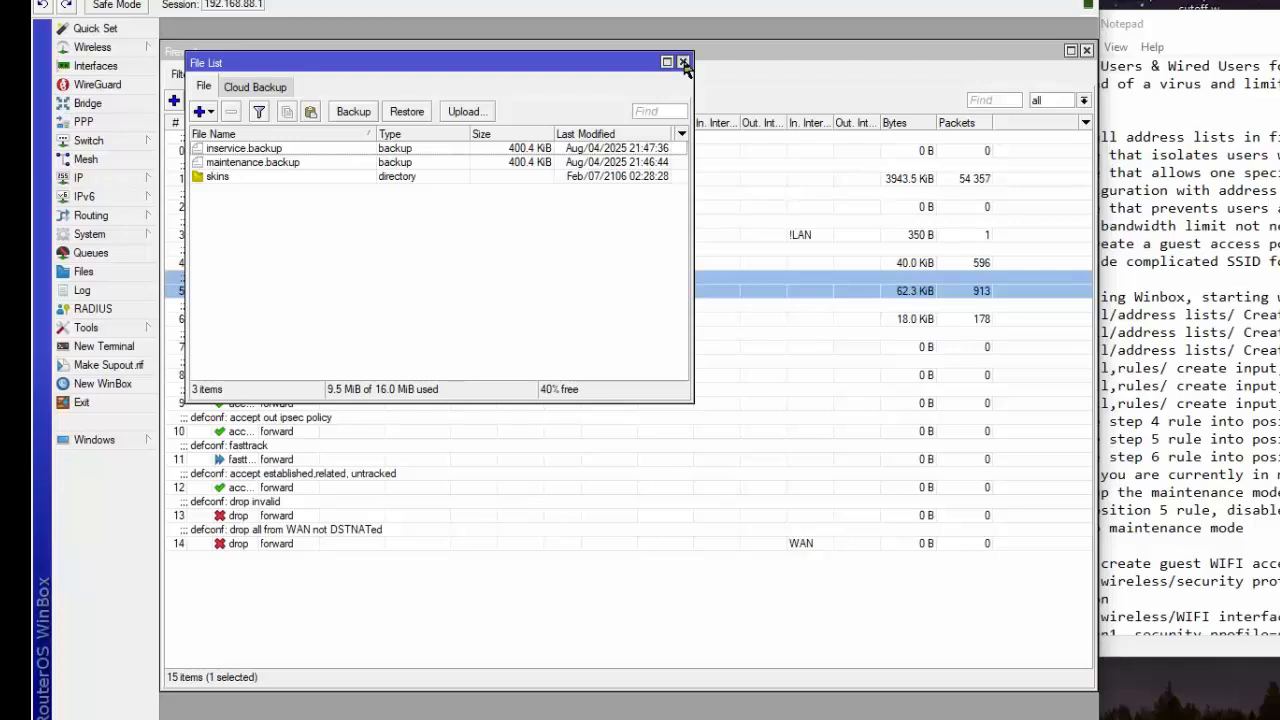
{"action": "left_click", "coordinate": [684, 63]}
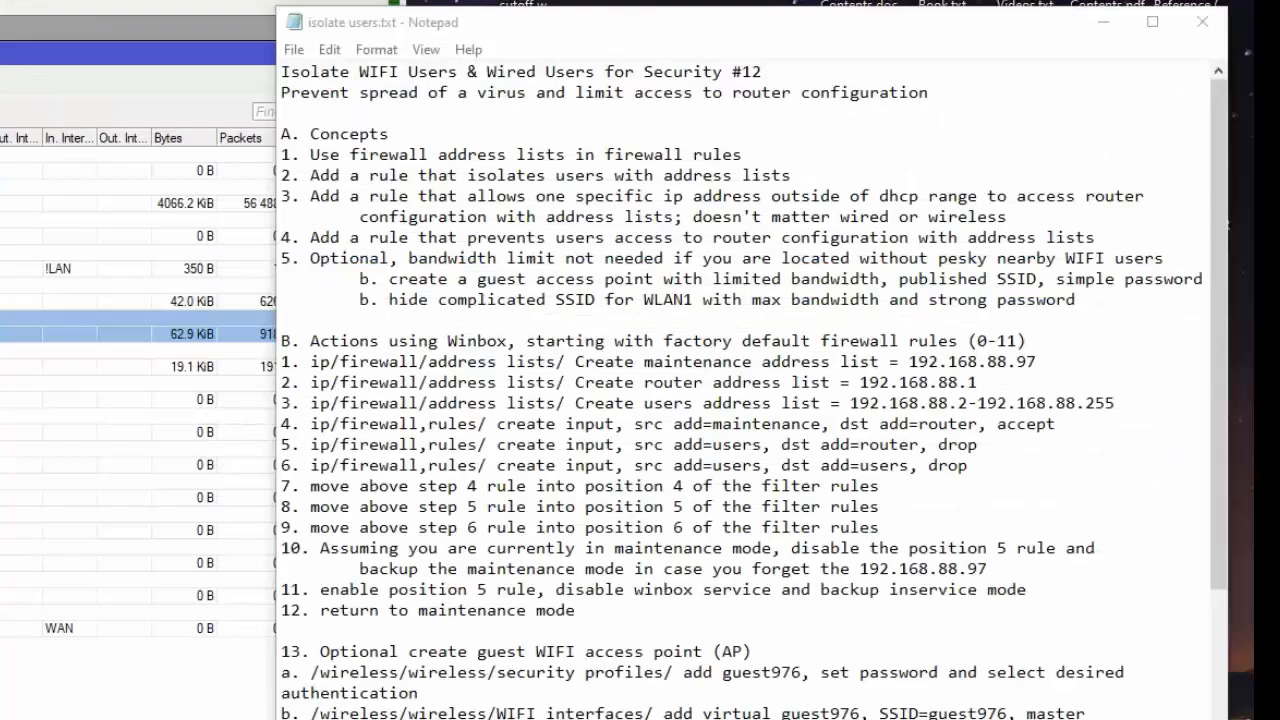